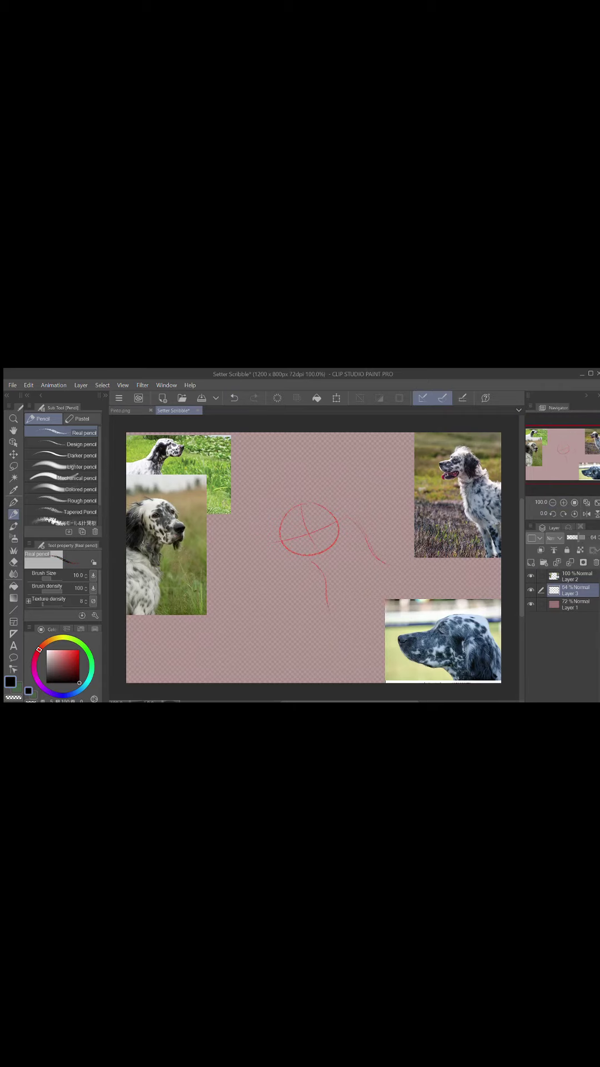
Add a new layer above the red construction sketch for the dog's line art
click(531, 563)
click(564, 502)
click(553, 514)
click(553, 514)
drag(573, 443, 562, 456)
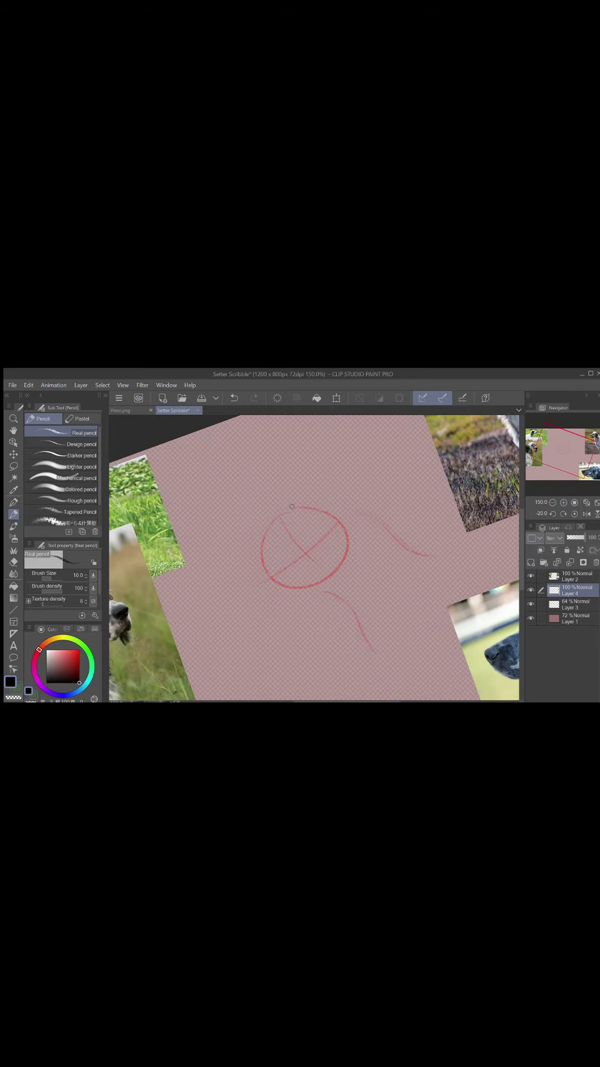
Try out black pencil strokes for the dog's forehead along the upper edge of the red circle
drag(293, 504, 274, 520)
click(234, 398)
click(563, 514)
drag(562, 457, 550, 456)
mouse_move(398, 481)
mouse_down()
mouse_move(362, 499)
mouse_move(350, 526)
mouse_move(354, 532)
mouse_move(347, 559)
mouse_move(361, 532)
mouse_up()
click(234, 398)
click(574, 514)
click(235, 399)
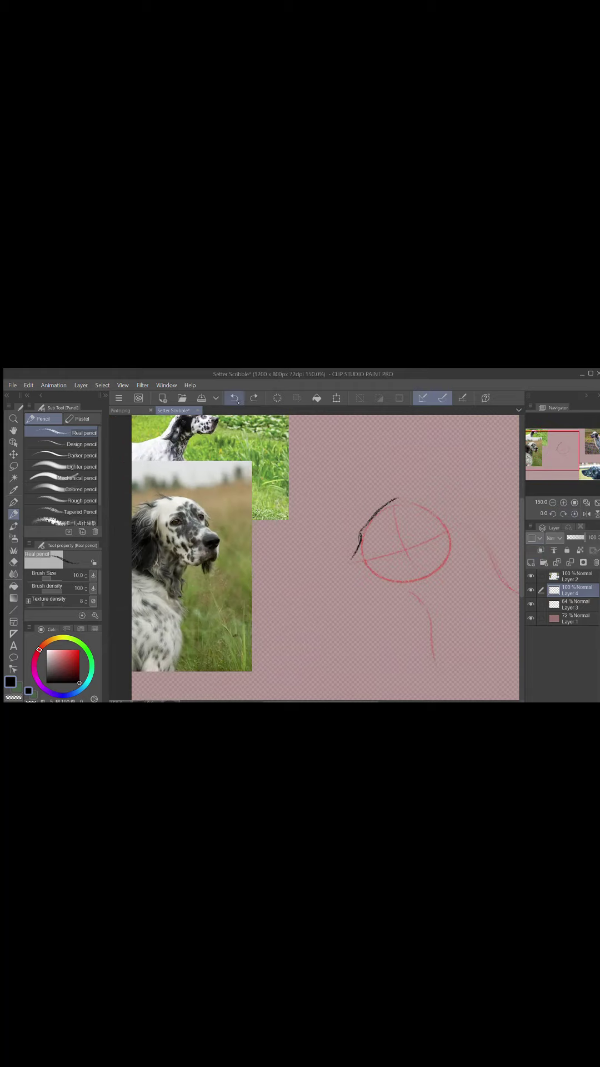
click(238, 401)
click(238, 402)
click(238, 401)
click(236, 399)
click(236, 400)
mouse_move(407, 501)
mouse_down()
mouse_move(379, 509)
mouse_move(407, 499)
mouse_move(362, 522)
mouse_move(353, 543)
mouse_up()
Select the red sketch layer together with the line-art layer and move both down the canvas
mouse_move(560, 456)
mouse_down()
mouse_move(581, 449)
mouse_move(577, 464)
mouse_up()
click(542, 605)
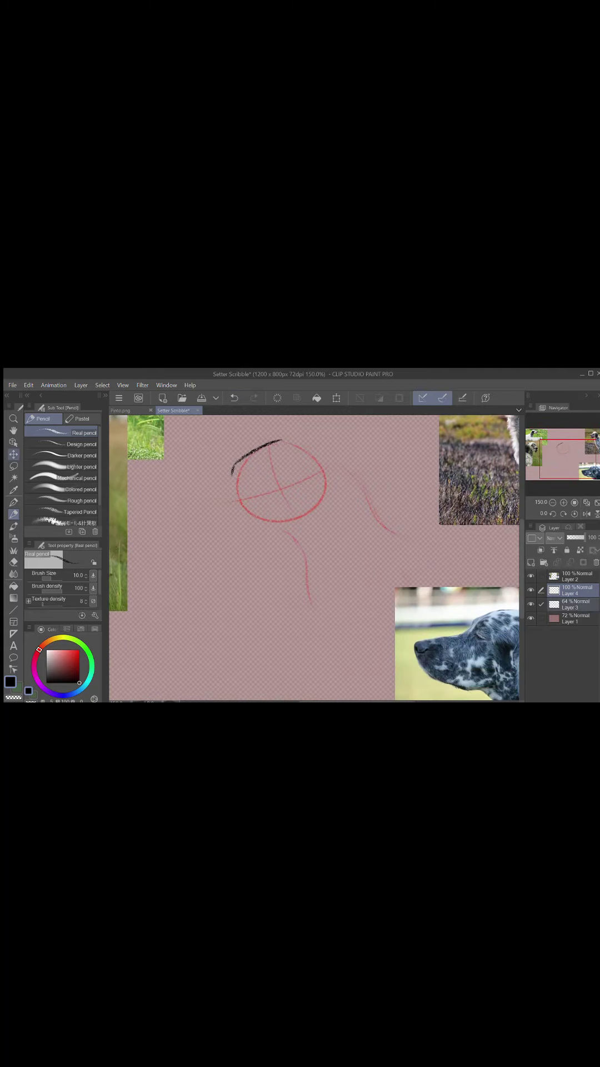
click(13, 455)
drag(278, 484, 339, 600)
drag(562, 457, 574, 468)
mouse_move(261, 522)
mouse_down()
mouse_move(232, 485)
mouse_move(218, 485)
mouse_up()
drag(570, 467, 564, 461)
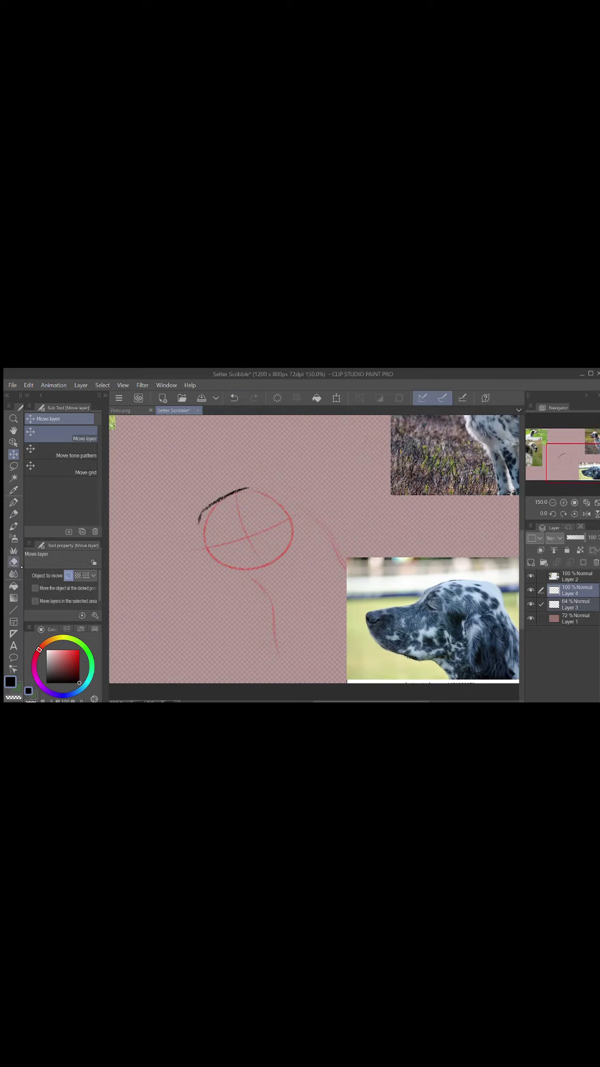
Erase the black forehead stroke above the red circle
key(e)
drag(244, 491, 204, 517)
key(p)
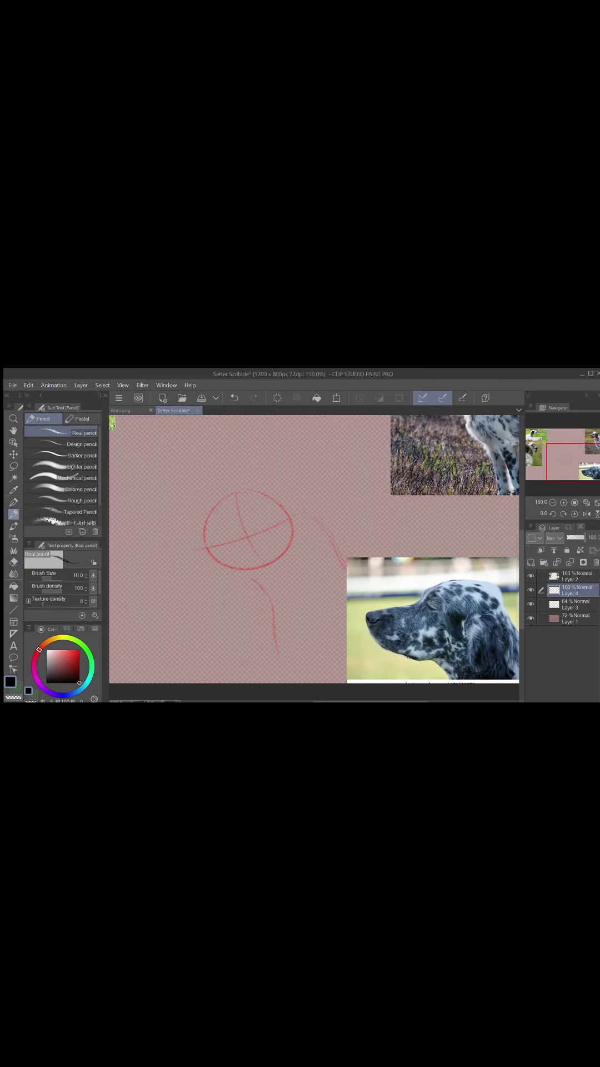
Draw the dog's profile in black pencil from the top of the head over the forehead and muzzle to the chin
mouse_move(263, 489)
mouse_down()
mouse_move(245, 487)
mouse_move(212, 503)
mouse_move(200, 521)
mouse_move(160, 556)
mouse_up()
mouse_move(159, 552)
mouse_down()
mouse_move(166, 564)
mouse_move(162, 558)
mouse_up()
click(235, 398)
click(234, 398)
click(235, 398)
click(563, 515)
click(564, 514)
click(564, 514)
click(563, 514)
click(564, 514)
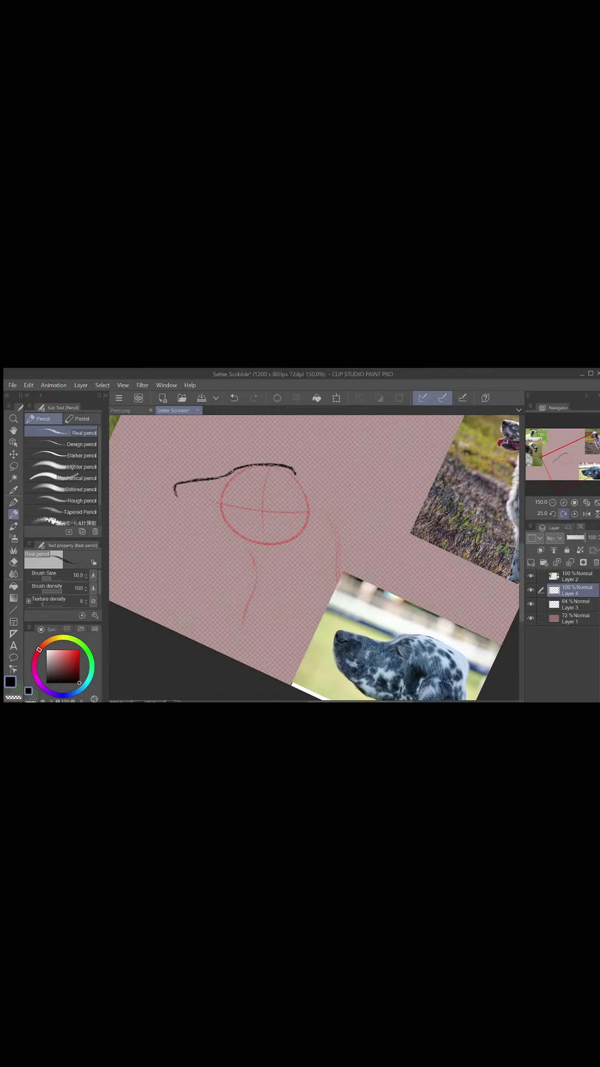
drag(177, 496, 195, 524)
click(575, 514)
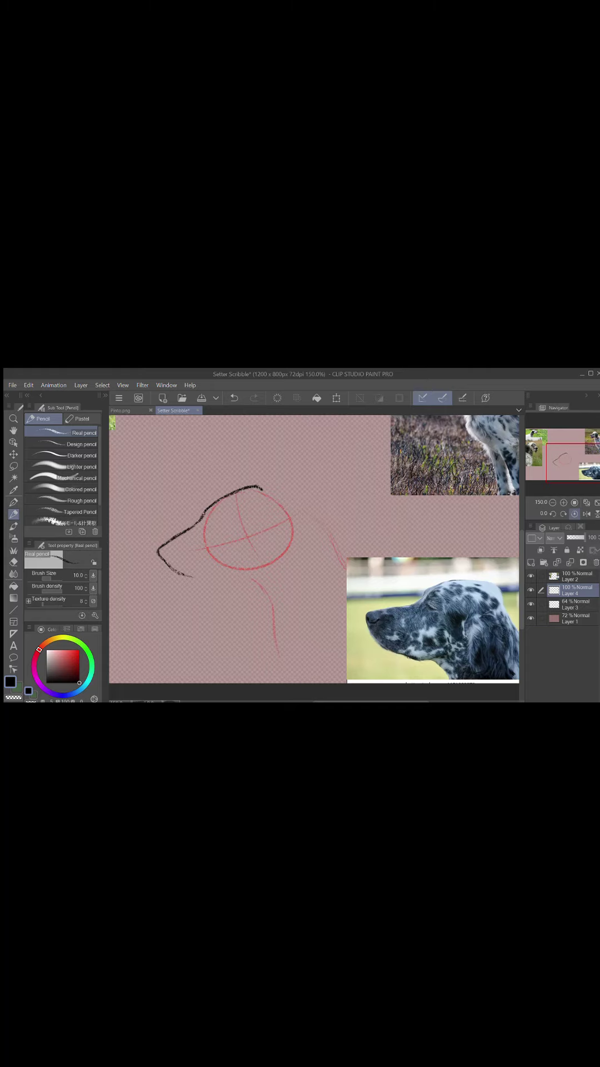
Move the line-art and red sketch layers together slightly to the right on the canvas
click(563, 514)
click(564, 514)
click(563, 515)
click(564, 514)
click(564, 515)
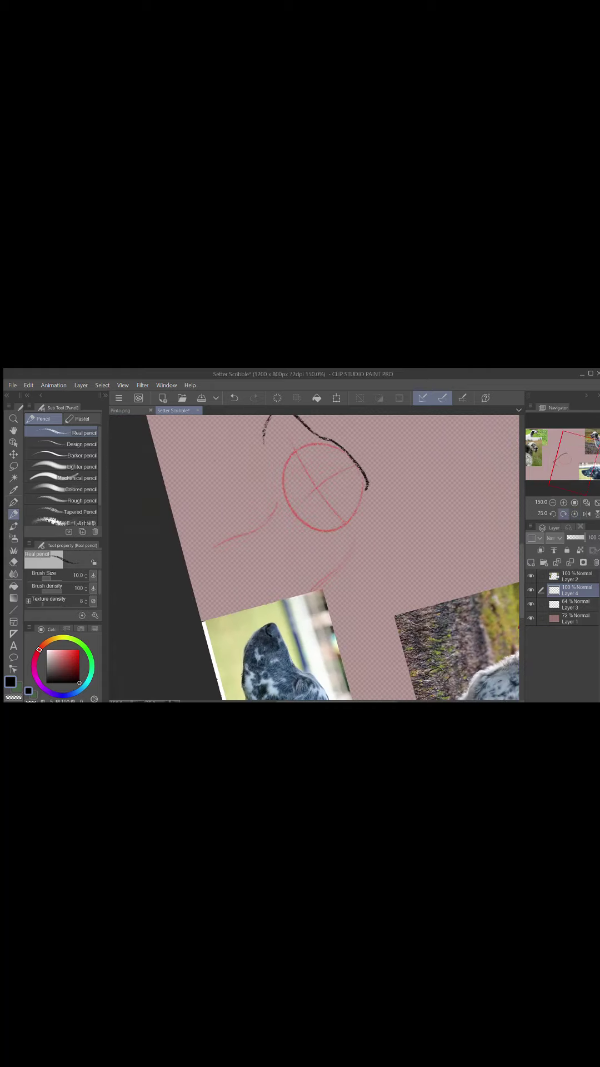
click(542, 605)
click(13, 455)
drag(341, 520, 333, 564)
click(13, 514)
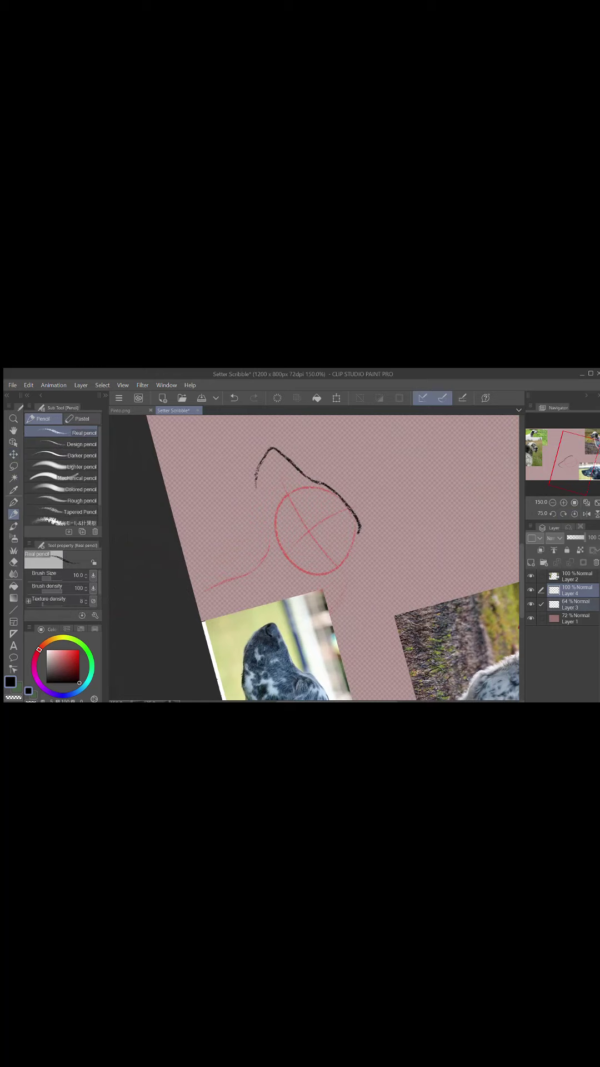
Draw the lower jaw on the line-art layer, from the chin back to the throat
click(542, 604)
click(580, 465)
mouse_move(263, 437)
mouse_down()
mouse_move(264, 456)
mouse_move(279, 483)
mouse_up()
click(575, 515)
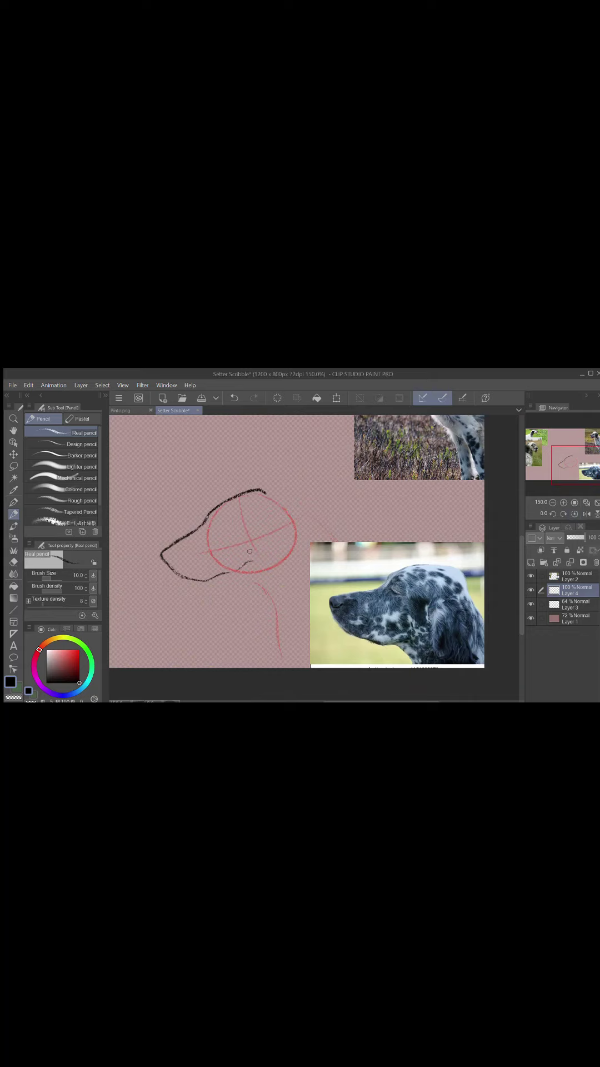
Draw the nose at the tip of the muzzle and refine the chin line
click(234, 398)
drag(179, 576, 202, 584)
drag(176, 556, 171, 565)
click(234, 398)
Draw a small closed eye below the brow, redoing the strokes until they fit
mouse_move(217, 525)
mouse_down()
mouse_move(224, 516)
mouse_move(218, 523)
mouse_up()
key(ctrl+z)
click(234, 398)
click(234, 398)
key(ctrl+z)
mouse_move(224, 521)
mouse_down()
mouse_move(232, 505)
mouse_move(224, 509)
mouse_up()
key(e)
key(p)
key(ctrl+z)
Darken the back of the jaw and draw the curved front line of the neck down from the throat
drag(228, 572, 204, 580)
mouse_move(243, 568)
mouse_down()
mouse_move(252, 564)
mouse_move(243, 604)
mouse_move(254, 615)
mouse_up()
click(241, 401)
click(234, 398)
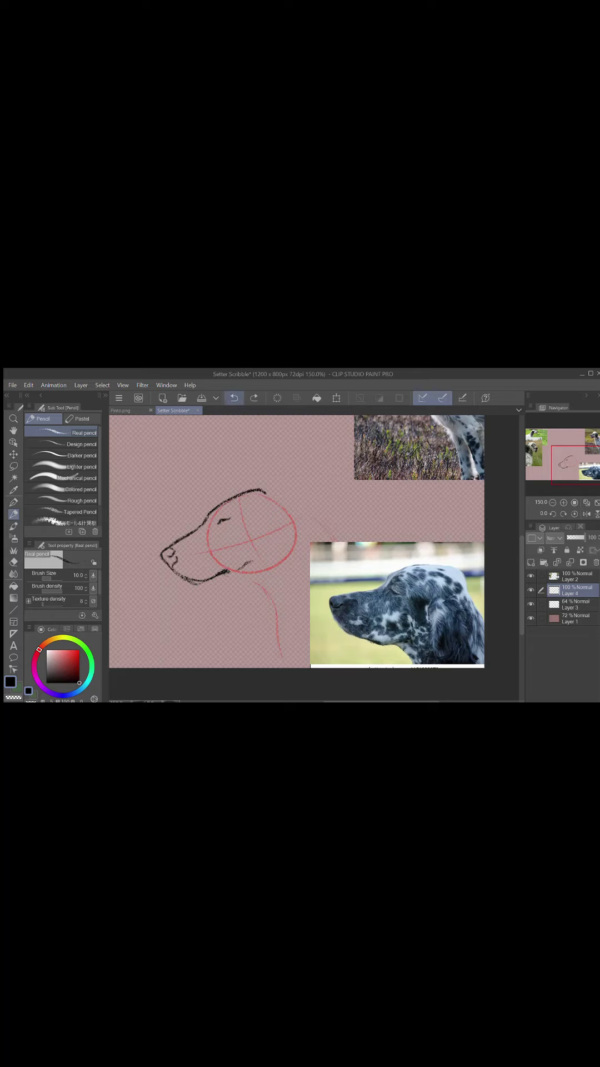
mouse_move(207, 582)
mouse_down()
mouse_move(226, 573)
mouse_move(204, 583)
mouse_move(180, 577)
mouse_move(234, 581)
mouse_move(247, 603)
mouse_move(251, 639)
mouse_up()
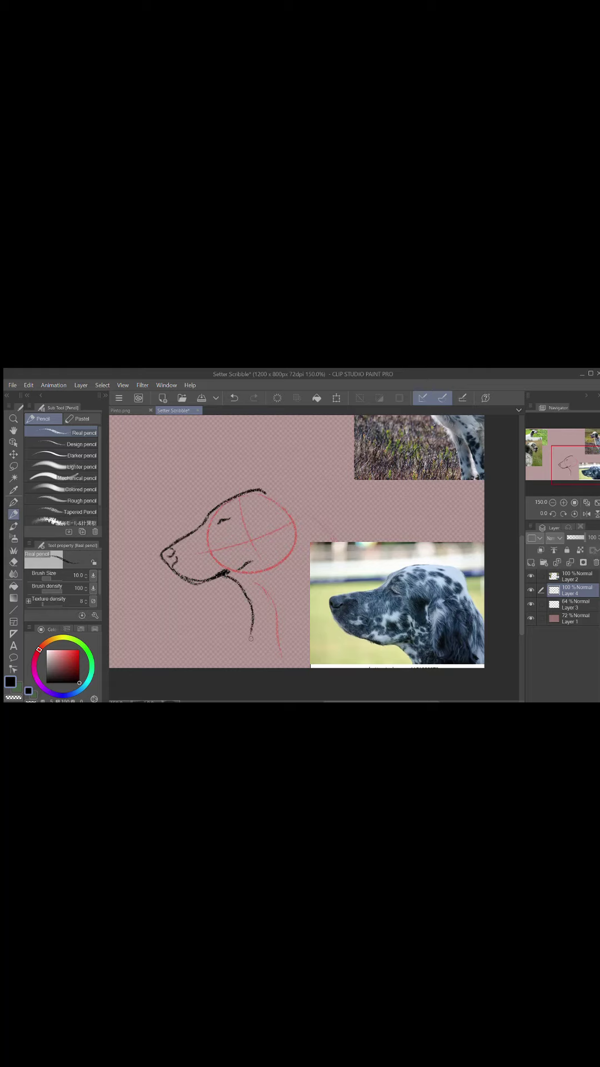
Mark the ear's base with a short stroke and move the line-art and red sketch layers together up and to the left
drag(250, 512, 319, 581)
click(541, 605)
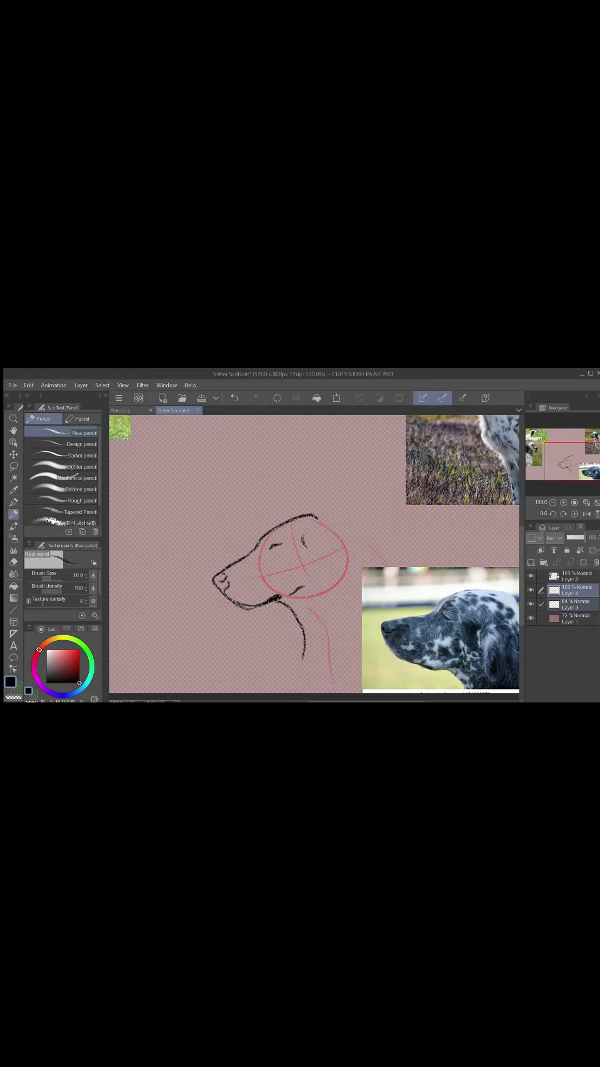
click(14, 455)
drag(278, 578, 231, 525)
click(13, 515)
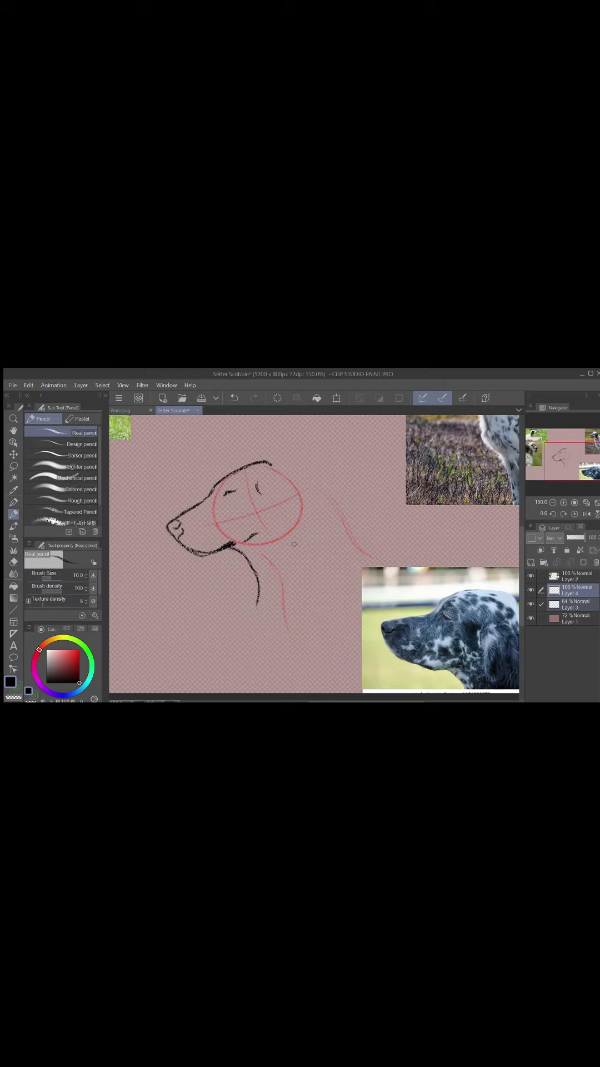
click(542, 604)
mouse_move(567, 461)
mouse_down()
mouse_move(574, 453)
mouse_move(558, 452)
mouse_move(567, 455)
mouse_up()
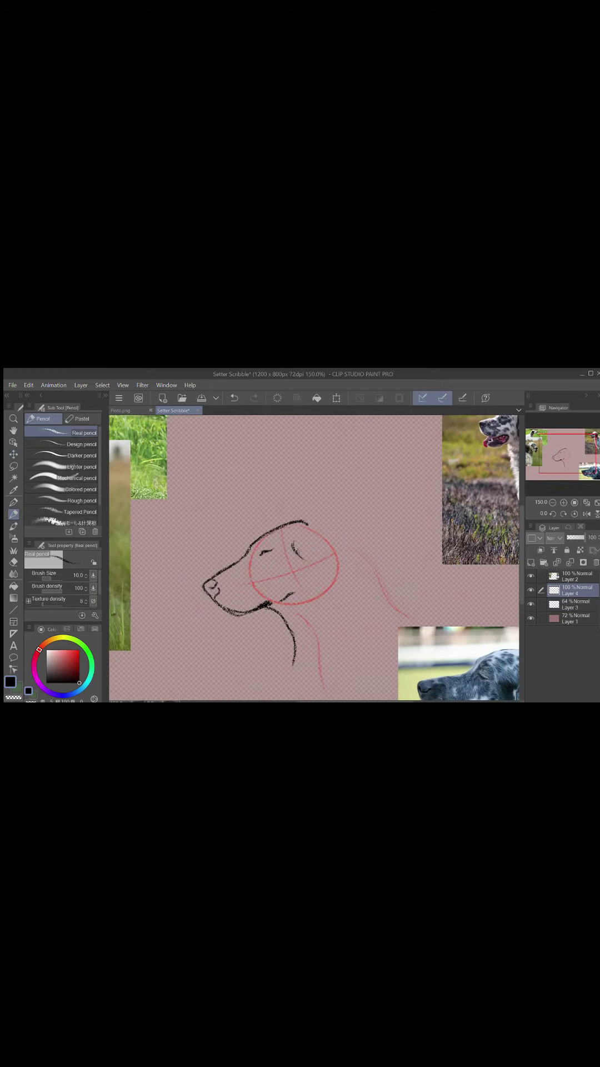
Try an ear outline curving from its base inside the red circle toward the neck
mouse_move(296, 550)
mouse_down()
mouse_move(328, 582)
mouse_move(338, 617)
mouse_up()
key(e)
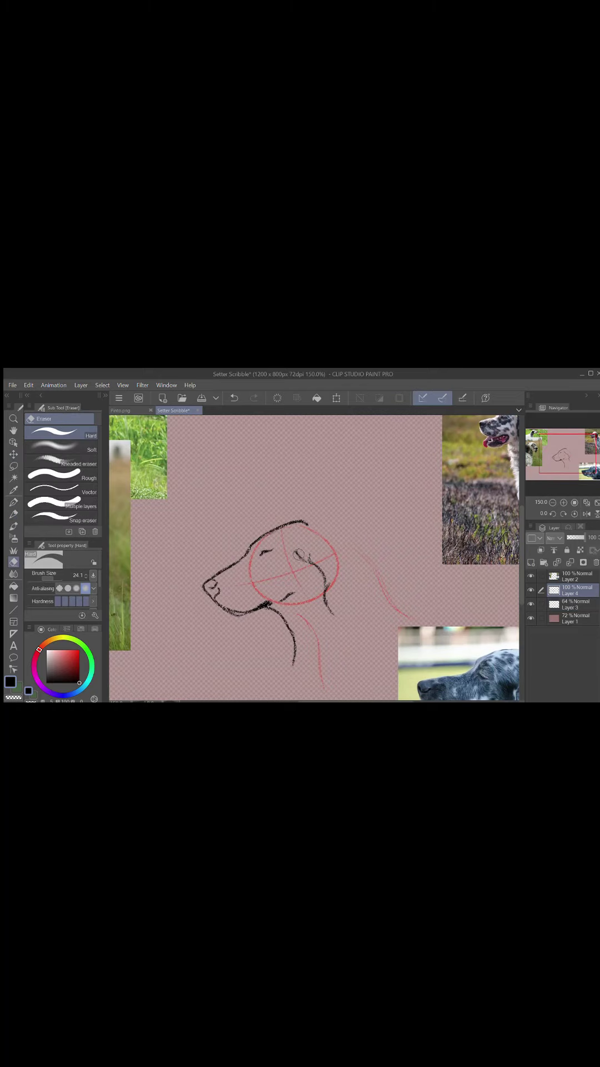
mouse_move(298, 554)
mouse_down()
mouse_move(324, 570)
mouse_move(337, 617)
mouse_up()
key(p)
Draw the hanging ear with wavy front and back edges, mirroring the canvas view between strokes
click(587, 514)
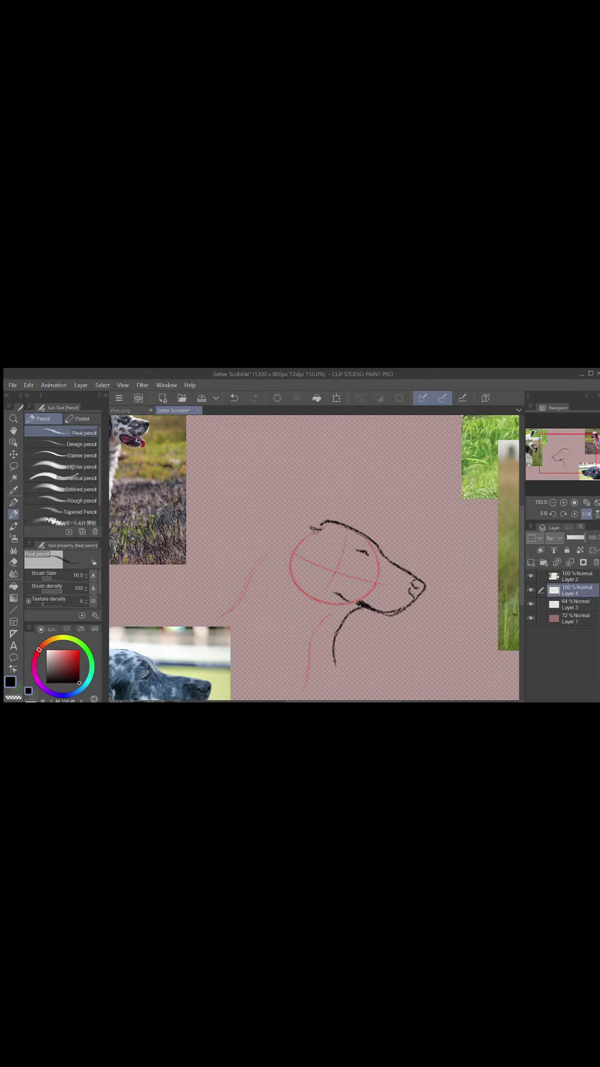
mouse_move(315, 529)
mouse_down()
mouse_move(288, 540)
mouse_move(295, 538)
mouse_move(278, 553)
mouse_move(265, 598)
mouse_up()
click(587, 514)
mouse_move(291, 545)
mouse_down()
mouse_move(303, 566)
mouse_move(302, 560)
mouse_move(295, 562)
mouse_move(329, 595)
mouse_move(337, 589)
mouse_move(358, 611)
mouse_up()
key(h)
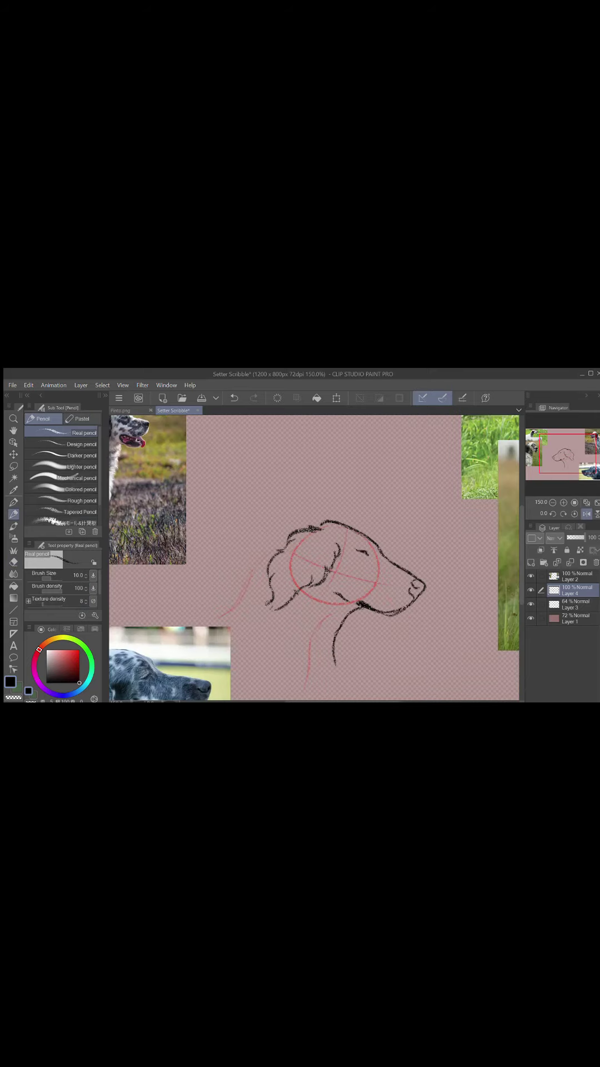
Try short strokes to join the two ear edges at the tip
drag(270, 603, 275, 609)
mouse_move(264, 609)
mouse_down()
mouse_move(284, 610)
mouse_move(266, 605)
mouse_up()
click(235, 398)
click(235, 398)
click(235, 398)
click(235, 398)
Close the ear's tip, erase stray lines along its back edge and refine its lower edge
mouse_move(266, 606)
mouse_down()
mouse_move(281, 610)
mouse_move(266, 615)
mouse_move(286, 610)
mouse_up()
click(587, 514)
click(241, 400)
key(h)
click(236, 399)
click(236, 399)
click(236, 399)
click(236, 399)
click(254, 398)
click(14, 562)
mouse_move(272, 604)
mouse_down()
mouse_move(272, 576)
mouse_move(290, 609)
mouse_move(303, 589)
mouse_move(278, 608)
mouse_move(278, 557)
mouse_up()
click(14, 514)
key(h)
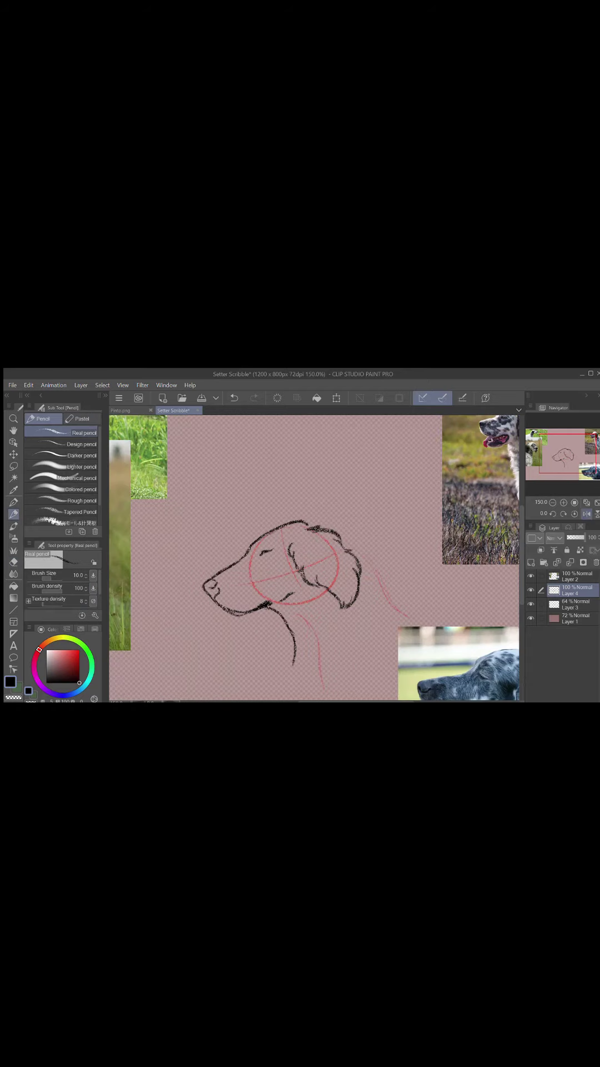
drag(323, 586, 340, 599)
Draw wavy fur from the top of the head down the back of the neck in the mirrored view
mouse_move(565, 461)
mouse_down()
mouse_move(575, 461)
mouse_move(555, 450)
mouse_move(564, 458)
mouse_up()
click(587, 514)
mouse_move(324, 547)
mouse_down()
mouse_move(271, 558)
mouse_move(247, 573)
mouse_move(239, 604)
mouse_up()
Examine the black dog reference image up close and return to the setter drawing
click(121, 411)
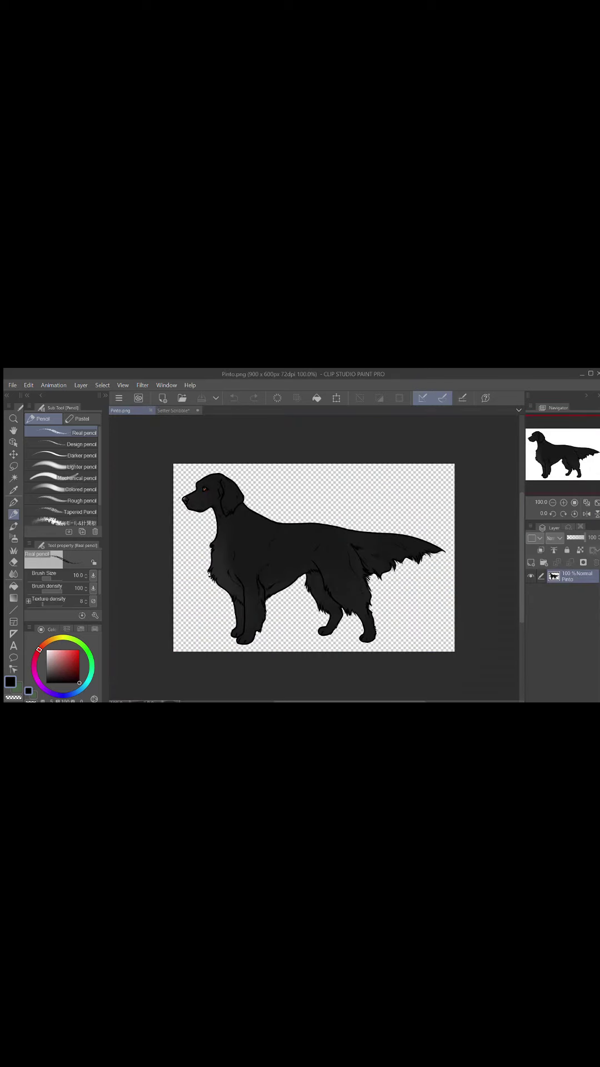
double_click(563, 502)
drag(559, 452, 546, 442)
click(173, 411)
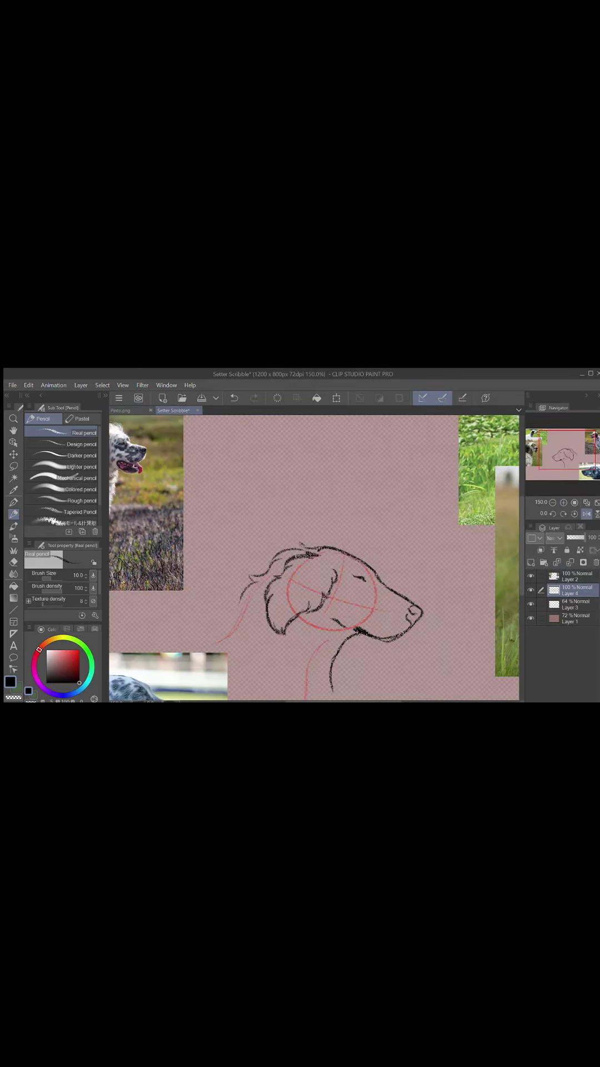
Extend the front neck line downward with a fur tip and lengthen the wavy fur behind the neck
click(587, 514)
drag(523, 527, 524, 546)
mouse_move(296, 634)
mouse_down()
mouse_move(308, 665)
mouse_move(334, 678)
mouse_up()
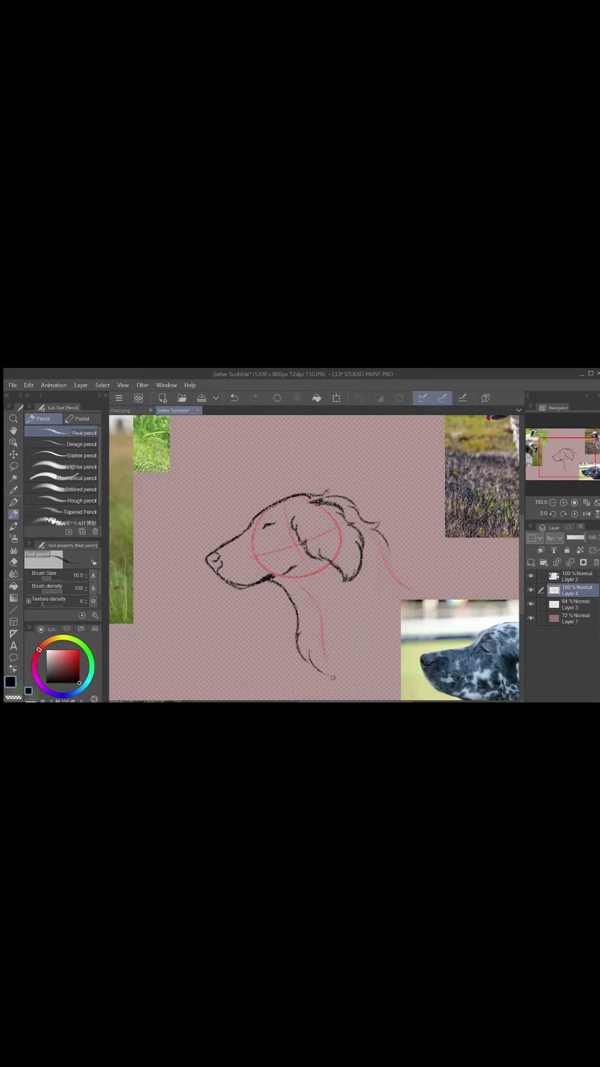
click(587, 514)
mouse_move(320, 494)
mouse_down()
mouse_move(299, 497)
mouse_move(253, 526)
mouse_move(225, 567)
mouse_move(224, 579)
mouse_up()
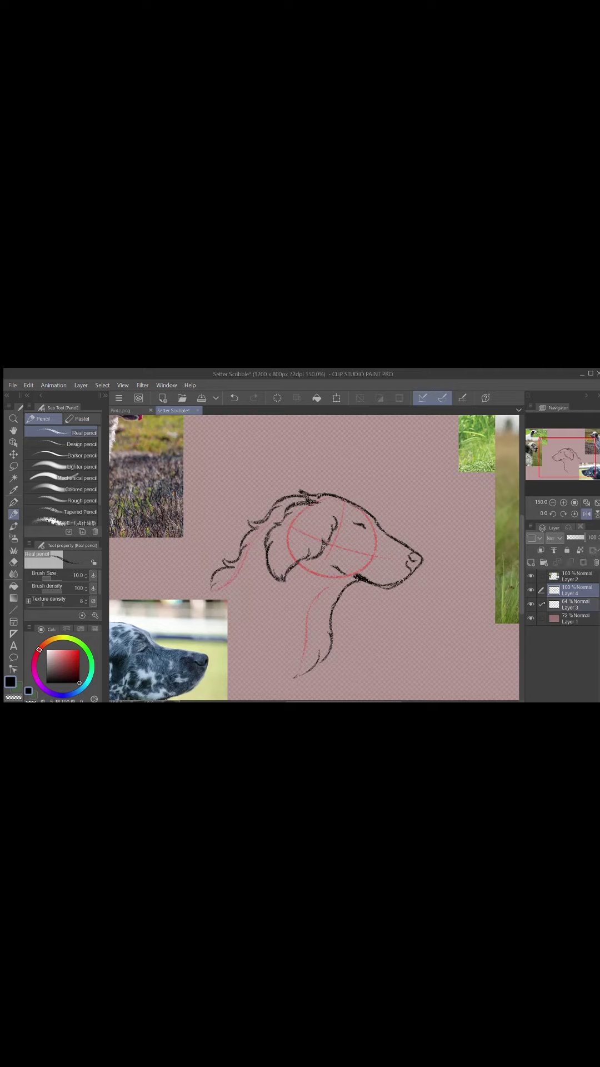
Move the drawing and its sketch together, continue the neck fur downward and close the bust with a curved base line
key(k)
mouse_move(224, 578)
mouse_down()
mouse_move(262, 532)
mouse_move(249, 539)
mouse_up()
click(13, 503)
mouse_move(249, 536)
mouse_down()
mouse_move(253, 556)
mouse_move(244, 556)
mouse_move(262, 614)
mouse_move(328, 631)
mouse_up()
click(234, 398)
click(234, 398)
click(13, 515)
key(f)
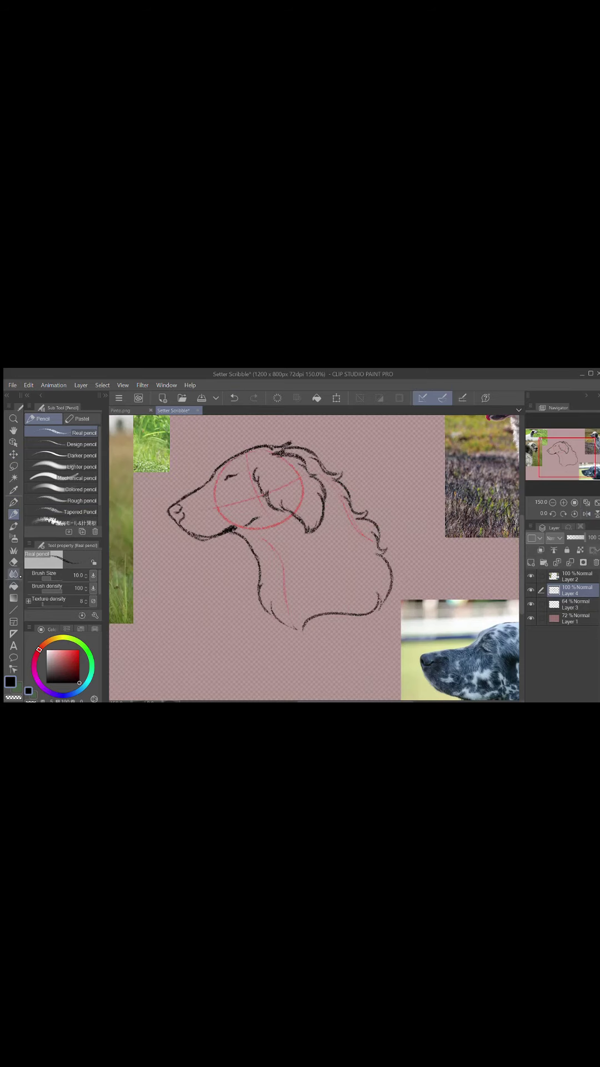
Erase the front neck line and redraw it as a fuller, wavy chest fur outline
key(e)
drag(236, 534, 300, 647)
key(p)
mouse_move(228, 532)
mouse_down()
mouse_move(240, 583)
mouse_move(304, 632)
mouse_up()
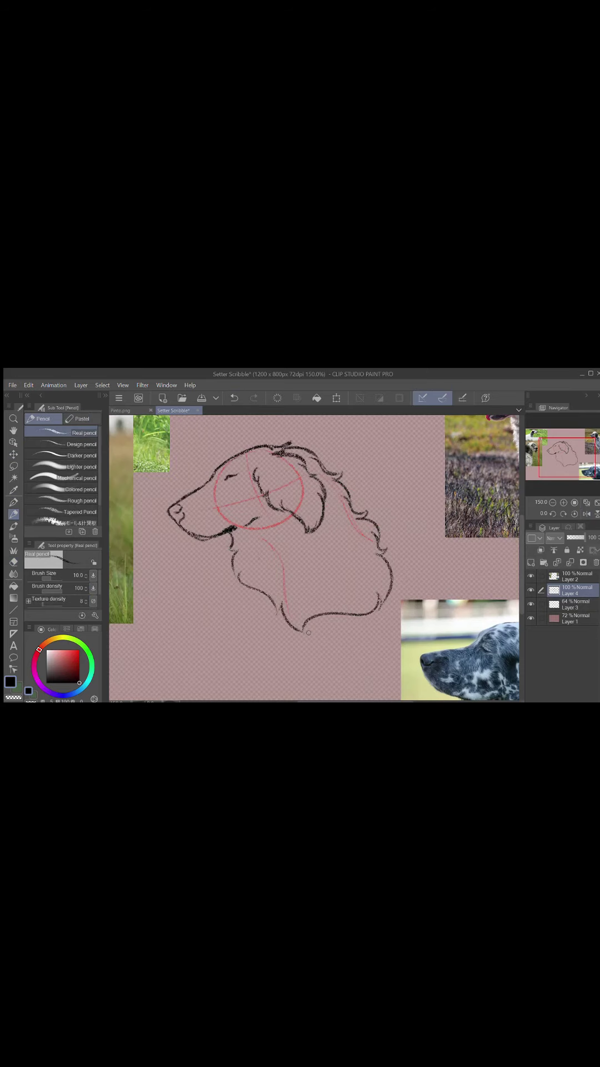
Undo the recent neck, chest and fur strokes back to the head with the finished ear
click(234, 398)
click(234, 398)
click(123, 410)
click(174, 411)
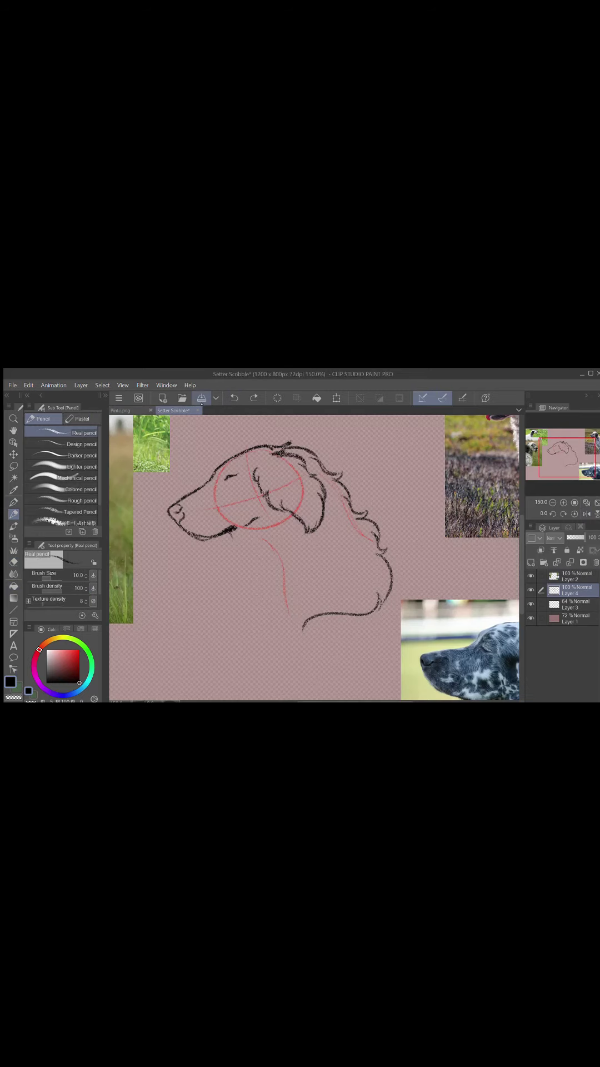
click(238, 402)
click(238, 401)
click(238, 401)
click(238, 402)
click(238, 402)
click(238, 401)
click(238, 401)
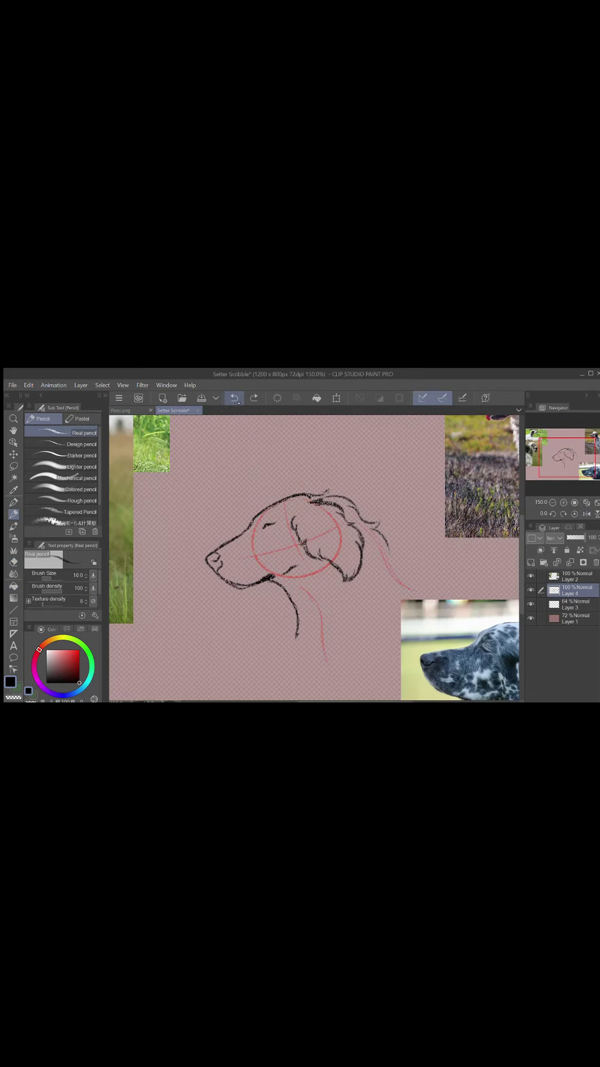
click(238, 401)
click(238, 401)
click(238, 402)
click(238, 401)
Move the line-art and red sketch layers together up and to the left, and switch back to the pencil
click(542, 604)
click(14, 455)
drag(300, 556, 263, 521)
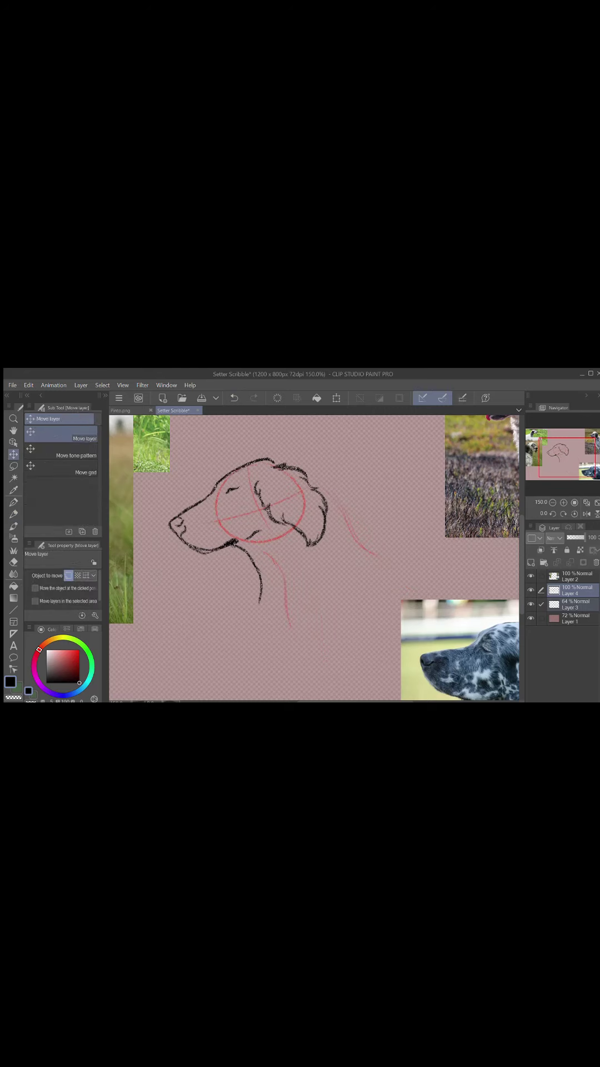
click(13, 514)
Extend the front neck line to a furry tip and draw the back of the neck sloping down from the head
mouse_move(262, 598)
mouse_down()
mouse_move(268, 627)
mouse_move(279, 638)
mouse_up()
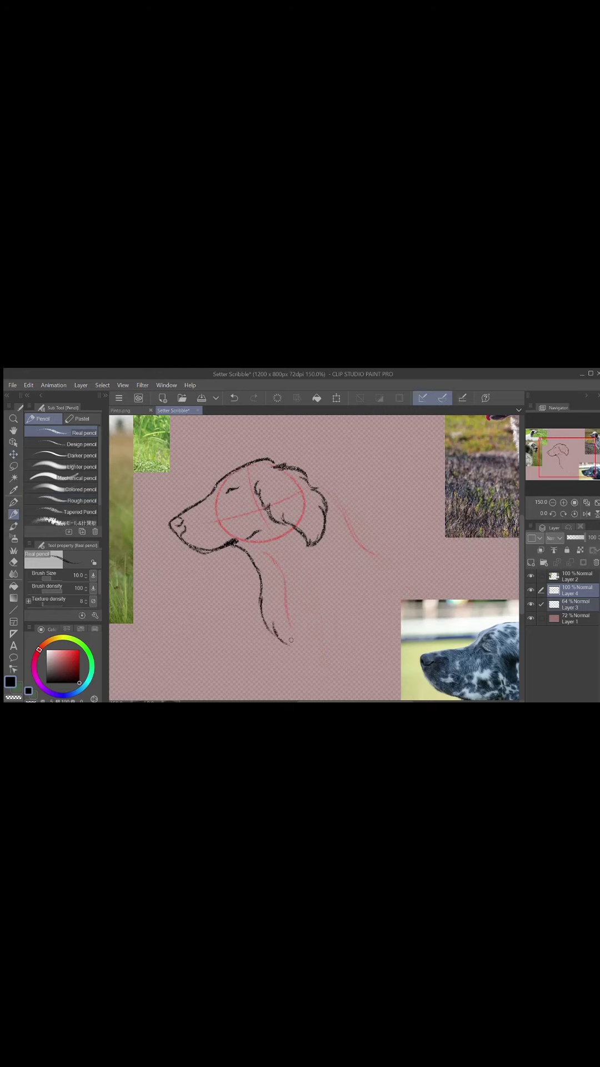
click(587, 514)
mouse_move(358, 459)
mouse_down()
mouse_move(305, 475)
mouse_move(280, 504)
mouse_up()
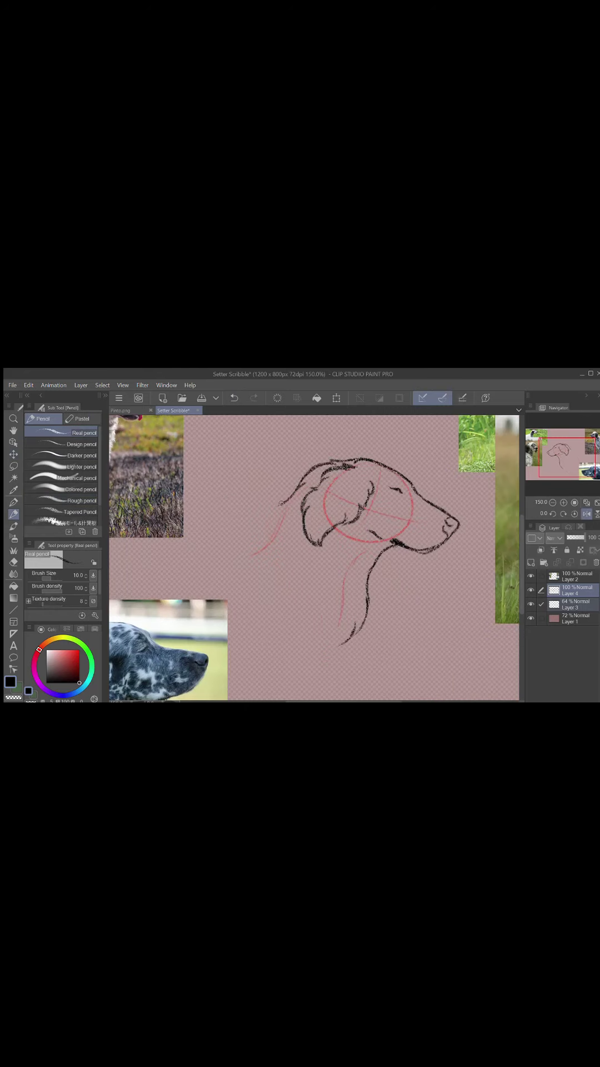
key(ctrl+z)
key(ctrl+z)
mouse_move(360, 459)
mouse_down()
mouse_move(343, 460)
mouse_move(251, 531)
mouse_move(249, 546)
mouse_move(340, 635)
mouse_move(339, 648)
mouse_up()
key(ctrl+z)
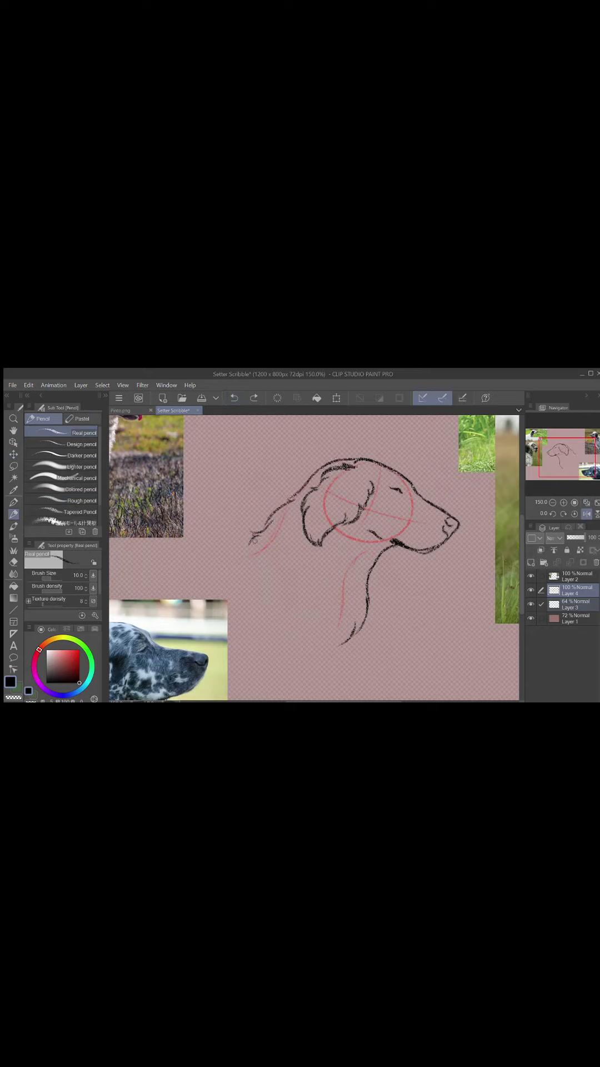
Sketch the back of the neck curving round and forward to meet the front line in a furry chest tip
drag(252, 540, 281, 580)
click(234, 398)
mouse_move(250, 542)
mouse_down()
mouse_move(252, 564)
mouse_move(340, 646)
mouse_up()
drag(340, 645, 344, 630)
click(587, 514)
drag(286, 628, 288, 645)
drag(289, 644, 317, 607)
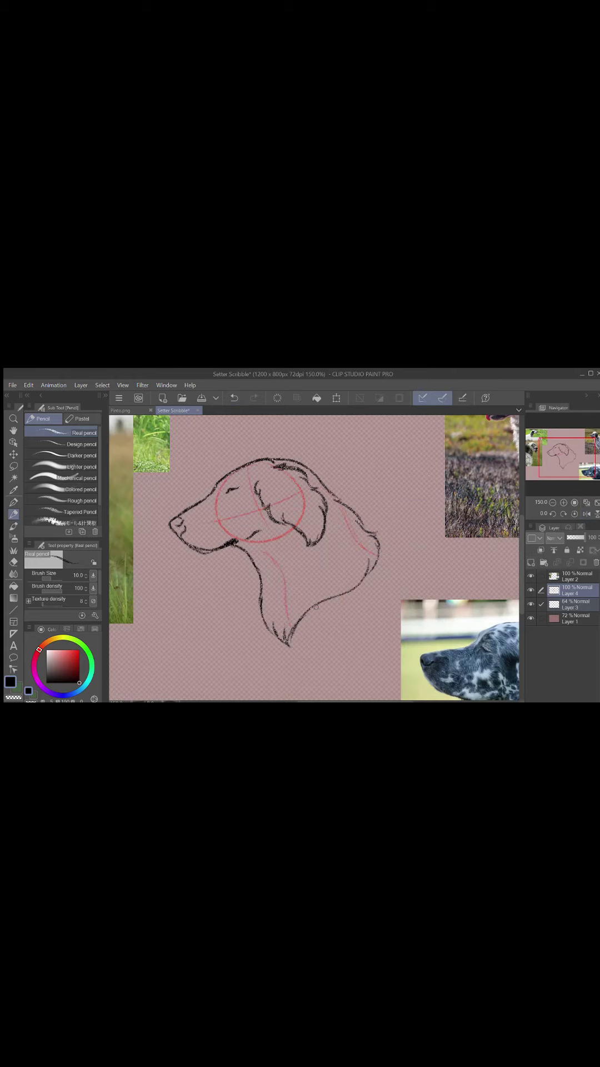
Lower the pencil sketch layer to 64% opacity, add a layer above, and start inking the forehead, muzzle and jaw with the G-pen
click(577, 592)
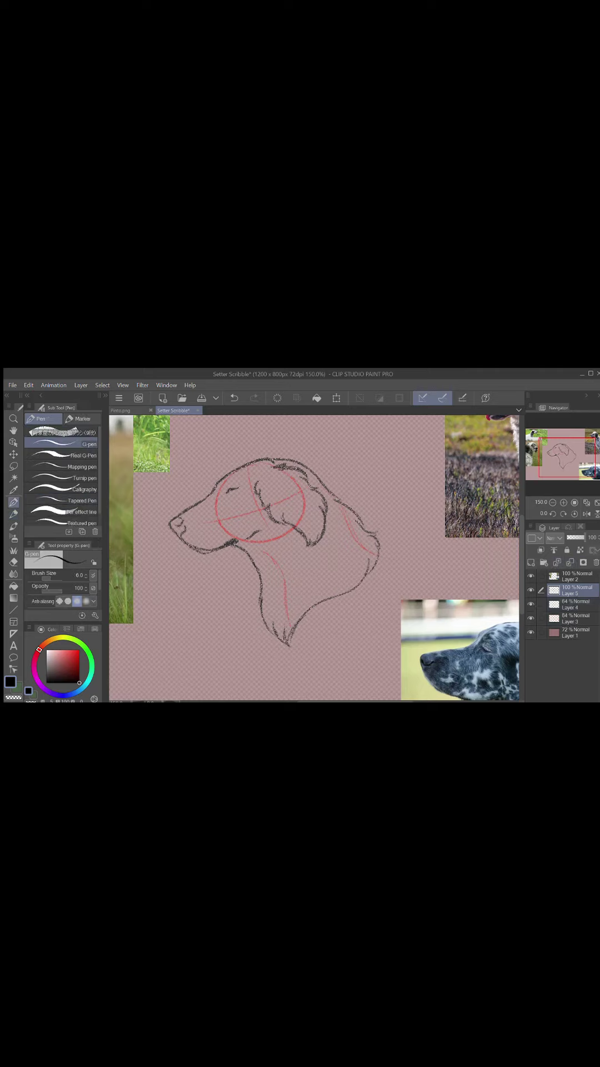
mouse_move(272, 459)
mouse_down()
mouse_move(247, 466)
mouse_move(175, 518)
mouse_move(214, 553)
mouse_move(237, 541)
mouse_up()
drag(248, 539, 265, 530)
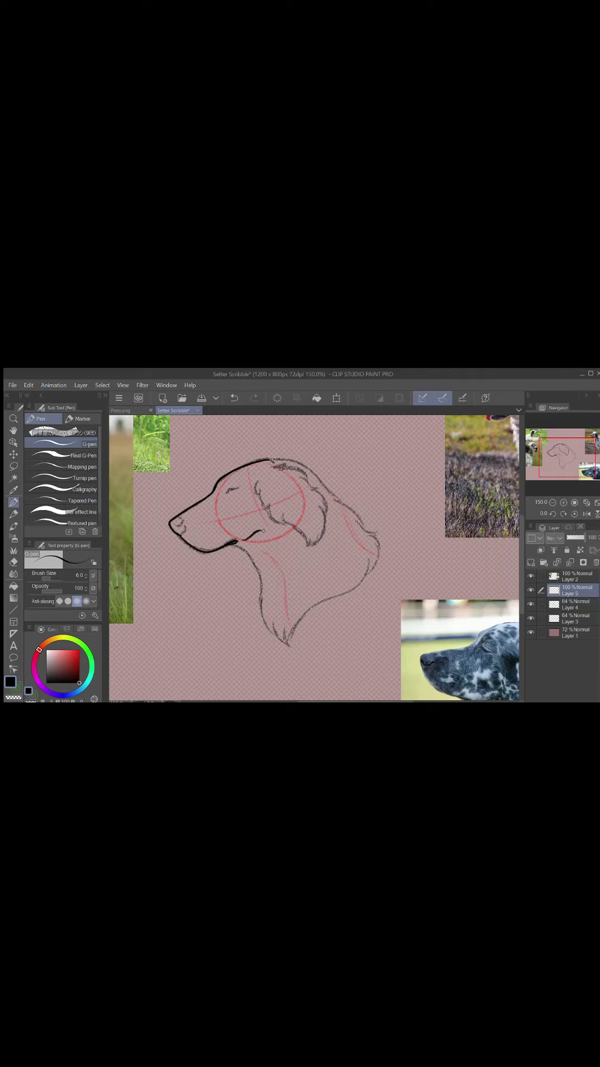
Rework the inked muzzle and jaw line with the canvas rotated, and ink the corner of the mouth
click(234, 398)
click(564, 514)
click(563, 514)
click(563, 515)
click(564, 514)
click(565, 515)
click(565, 514)
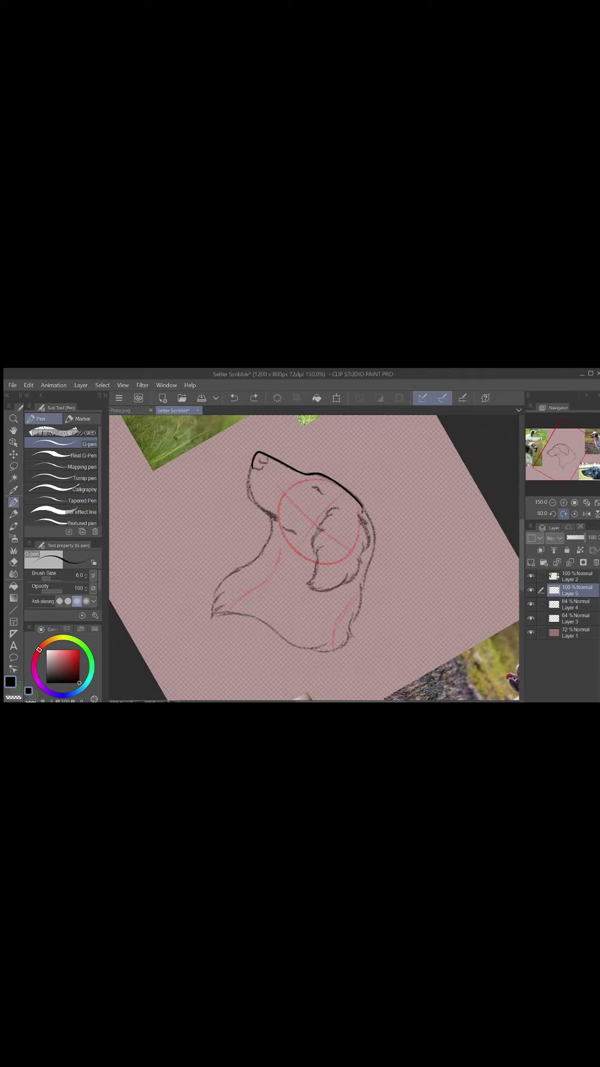
mouse_move(252, 467)
mouse_down()
mouse_move(250, 490)
mouse_move(276, 517)
mouse_move(257, 506)
mouse_up()
click(234, 398)
click(575, 514)
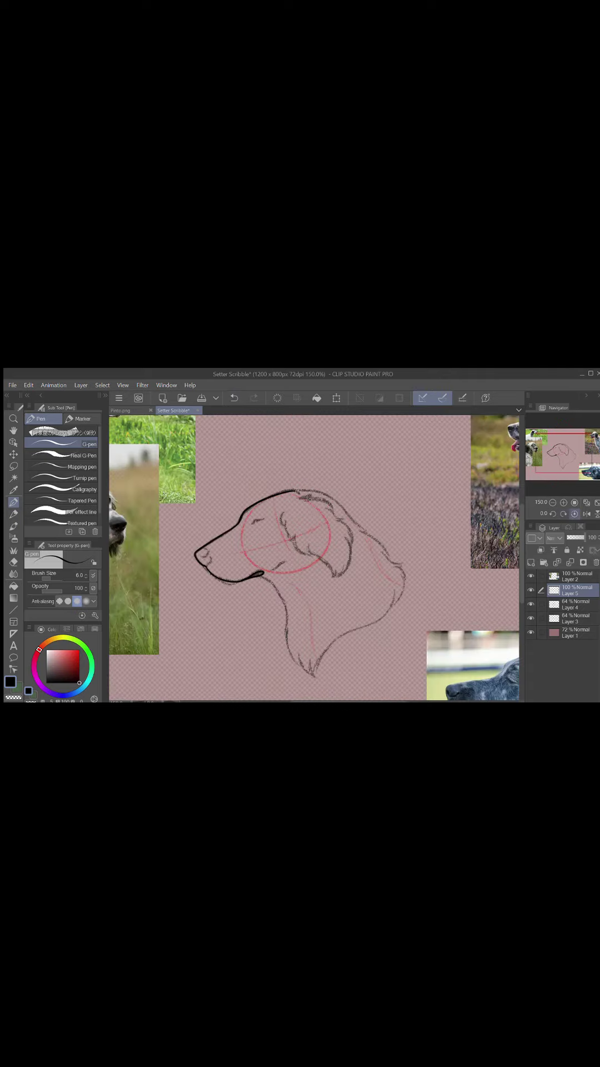
drag(270, 572, 285, 562)
scroll(287, 563, down, 1)
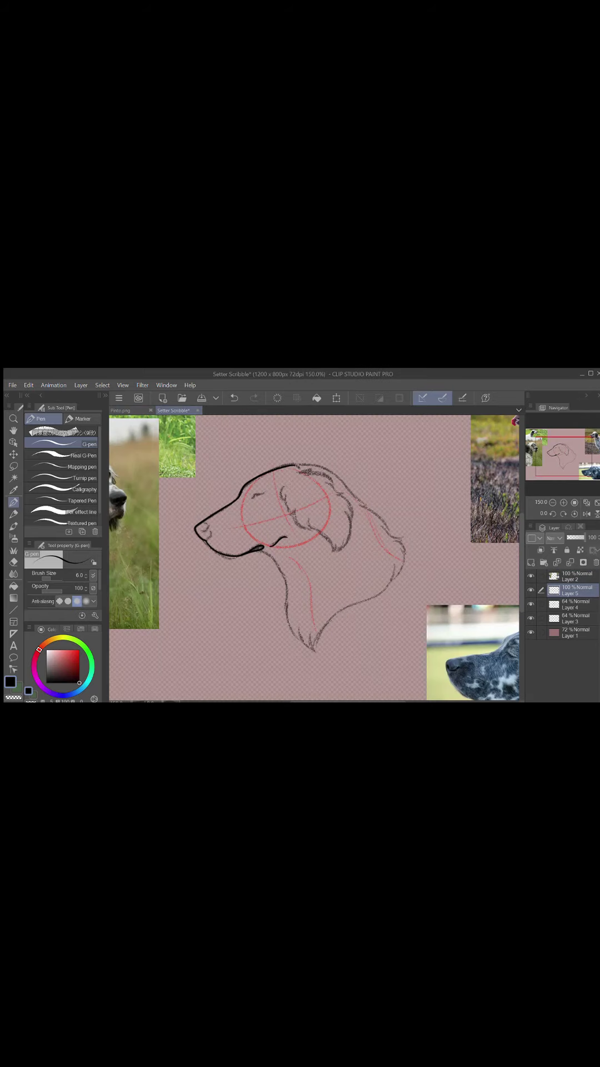
Ink the front edge of the ear and check its shape against the dog drawing in Pinto.png
mouse_move(284, 482)
mouse_down()
mouse_move(317, 526)
mouse_move(317, 545)
mouse_up()
key(ctrl+z)
mouse_move(283, 485)
mouse_down()
mouse_move(287, 503)
mouse_move(326, 546)
mouse_up()
drag(283, 483, 309, 555)
key(h)
click(129, 411)
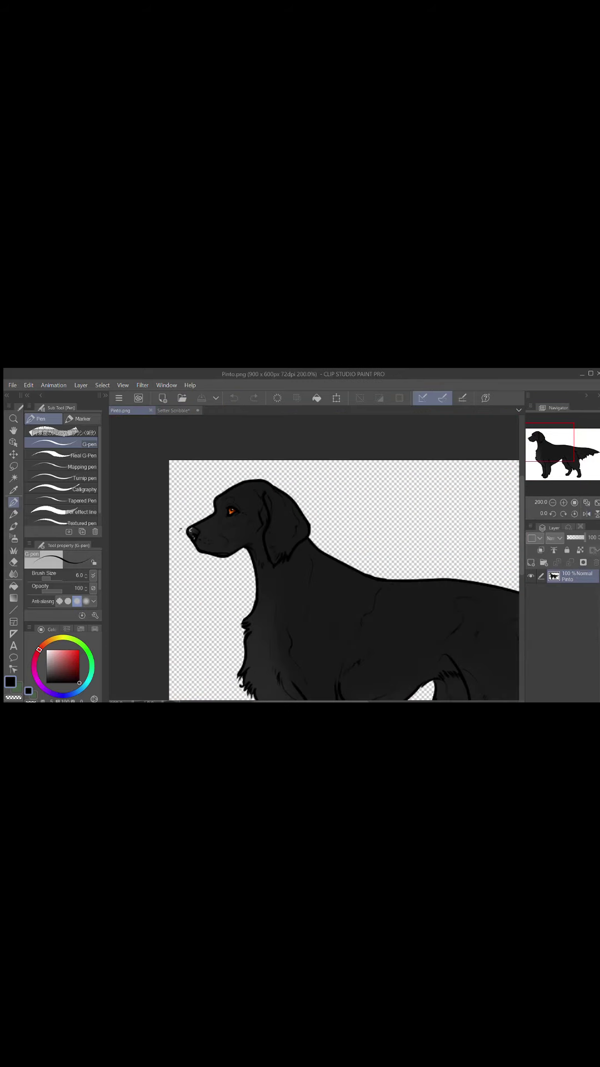
click(174, 410)
Ink the back edge of the ear from the top of the head down to a rounded tip
mouse_move(321, 472)
mouse_down()
mouse_move(271, 502)
mouse_move(282, 529)
mouse_move(303, 550)
mouse_up()
key(ctrl+z)
key(ctrl+z)
mouse_move(320, 472)
mouse_down()
mouse_move(276, 499)
mouse_move(293, 532)
mouse_move(277, 512)
mouse_move(308, 553)
mouse_move(317, 550)
mouse_move(328, 564)
mouse_up()
click(234, 398)
key(h)
key(ctrl+z)
key(ctrl+z)
key(ctrl+z)
click(564, 514)
click(575, 514)
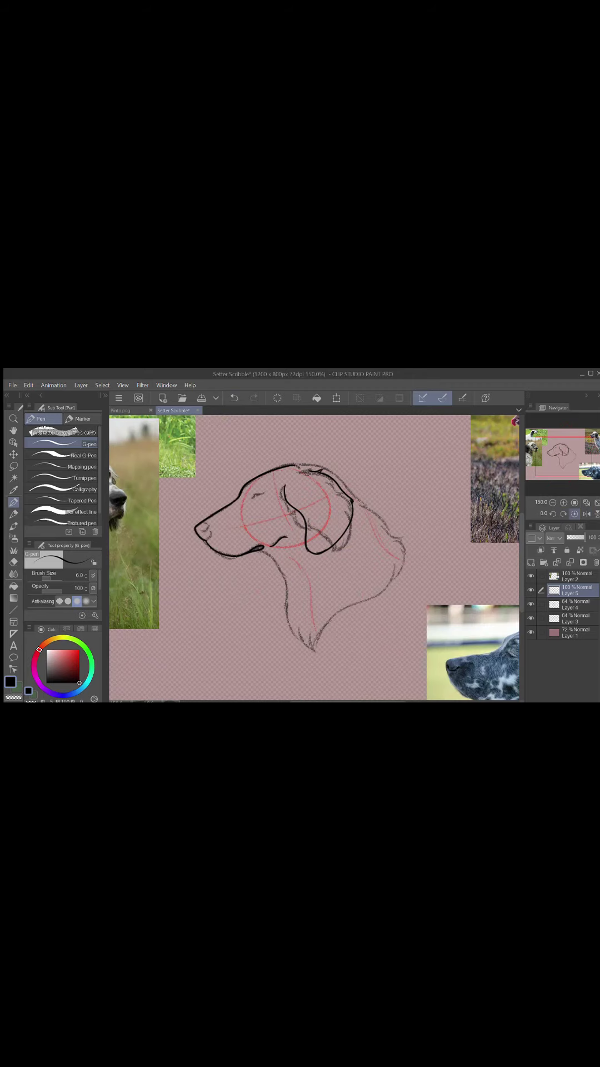
Add a small hooked stroke at the upper end of the ear's front edge
key(e)
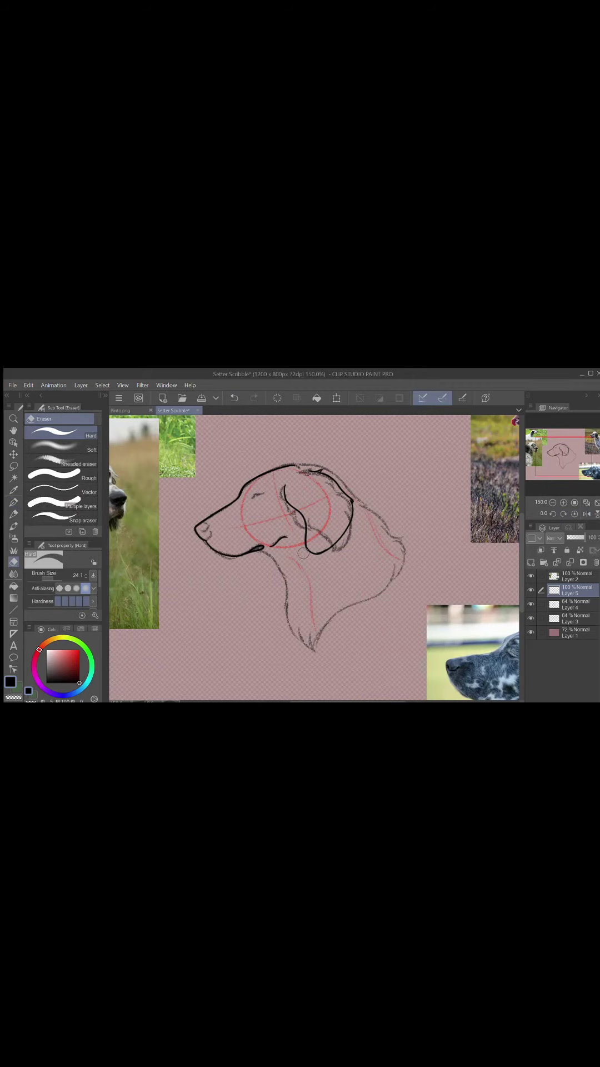
key(p)
mouse_move(285, 485)
mouse_down()
mouse_move(283, 480)
mouse_move(284, 490)
mouse_up()
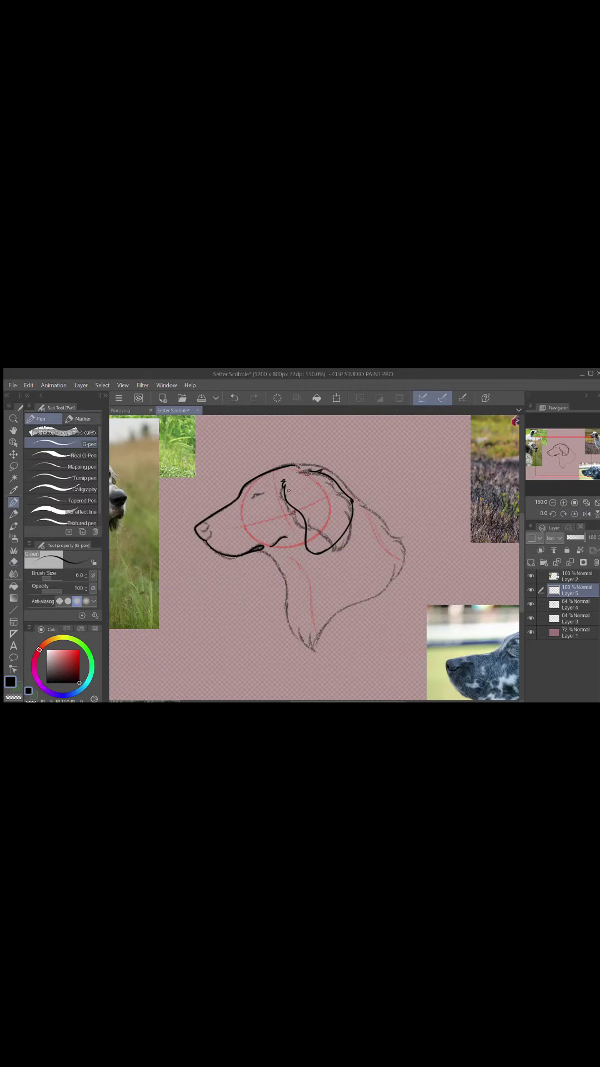
Ink the front neck line from the jaw down to the chest tip, redoing the stroke until it is smooth
mouse_move(254, 551)
mouse_down()
mouse_move(284, 585)
mouse_move(278, 614)
mouse_move(280, 610)
mouse_move(315, 651)
mouse_up()
key(ctrl+z)
key(ctrl+z)
mouse_move(278, 579)
mouse_down()
mouse_move(279, 605)
mouse_move(316, 649)
mouse_up()
click(235, 398)
click(234, 398)
mouse_move(280, 581)
mouse_down()
mouse_move(286, 620)
mouse_move(302, 643)
mouse_up()
key(ctrl+z)
key(ctrl+z)
mouse_move(278, 581)
mouse_down()
mouse_move(283, 607)
mouse_move(295, 638)
mouse_move(313, 647)
mouse_up()
key(ctrl+z)
key(ctrl+z)
mouse_move(280, 583)
mouse_down()
mouse_move(285, 605)
mouse_move(317, 649)
mouse_up()
key(ctrl+z)
drag(280, 581, 314, 650)
key(ctrl+z)
Ink the nape behind the ear with fur tufts down to the back of the neck
click(587, 514)
click(554, 514)
click(553, 514)
click(553, 514)
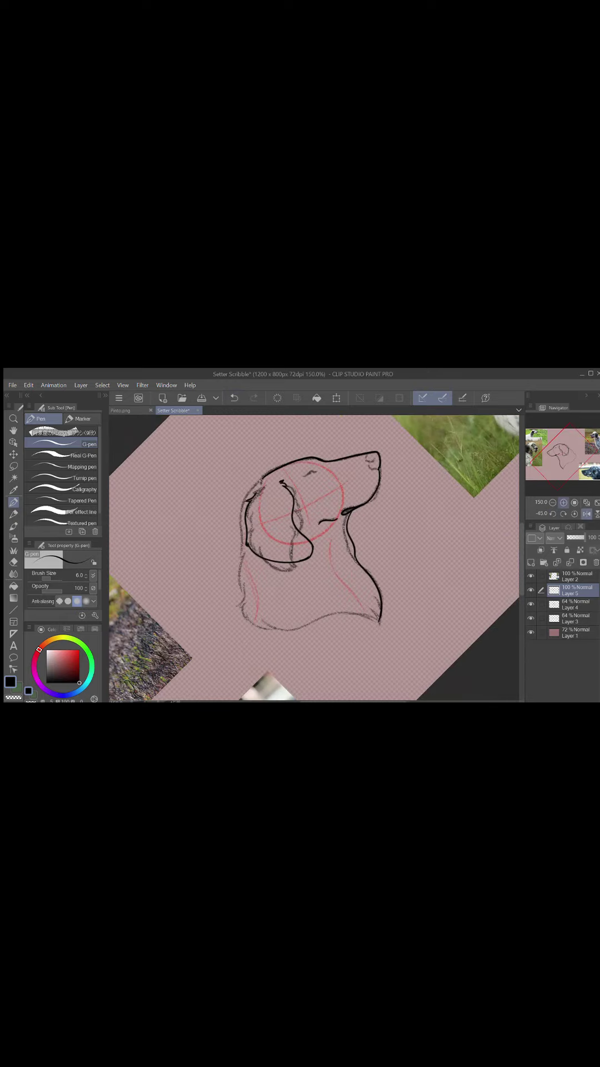
mouse_move(261, 480)
mouse_down()
mouse_move(236, 555)
mouse_move(242, 594)
mouse_move(235, 606)
mouse_up()
key(ctrl+z)
drag(235, 606, 245, 605)
click(575, 515)
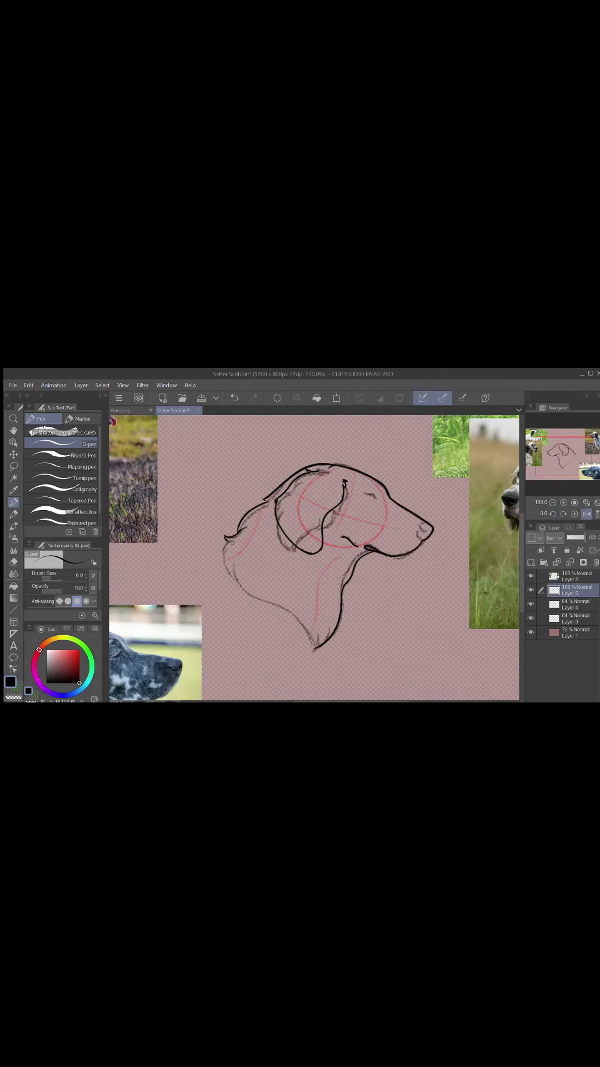
Ink the lower neck edge from the nape to the chest tip
mouse_move(233, 542)
mouse_down()
mouse_move(219, 561)
mouse_move(243, 588)
mouse_move(279, 601)
mouse_move(285, 645)
mouse_move(306, 631)
mouse_up()
click(564, 515)
click(564, 515)
click(563, 514)
click(564, 514)
click(575, 514)
click(587, 514)
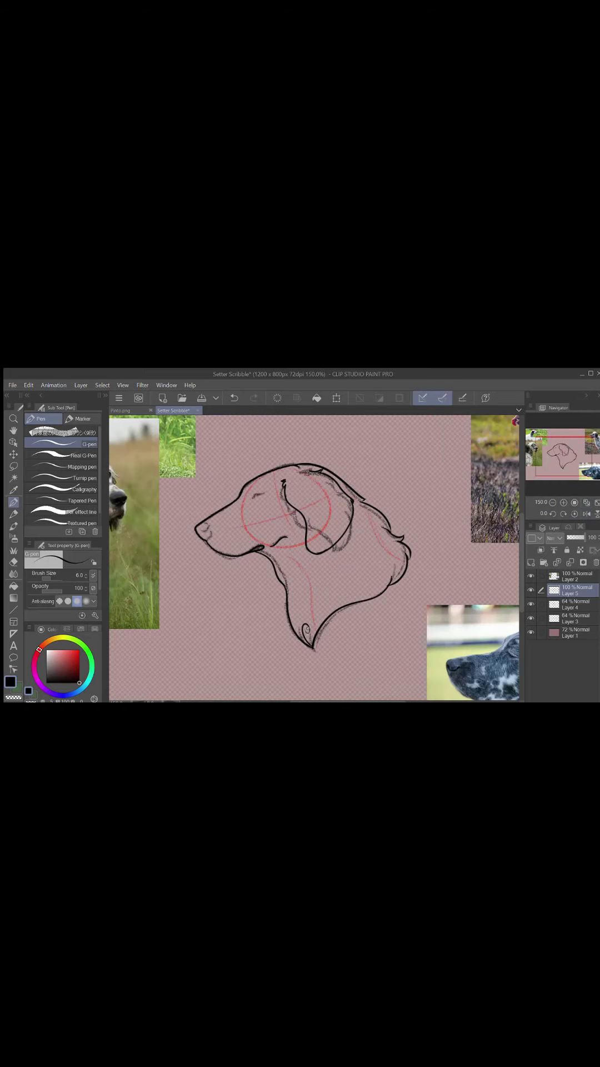
Ink the nostril and nose details and the dog's eye
mouse_move(202, 528)
mouse_down()
mouse_move(209, 532)
mouse_move(207, 543)
mouse_move(209, 527)
mouse_up()
key(ctrl+z)
drag(522, 562, 522, 552)
click(237, 399)
drag(254, 527, 265, 521)
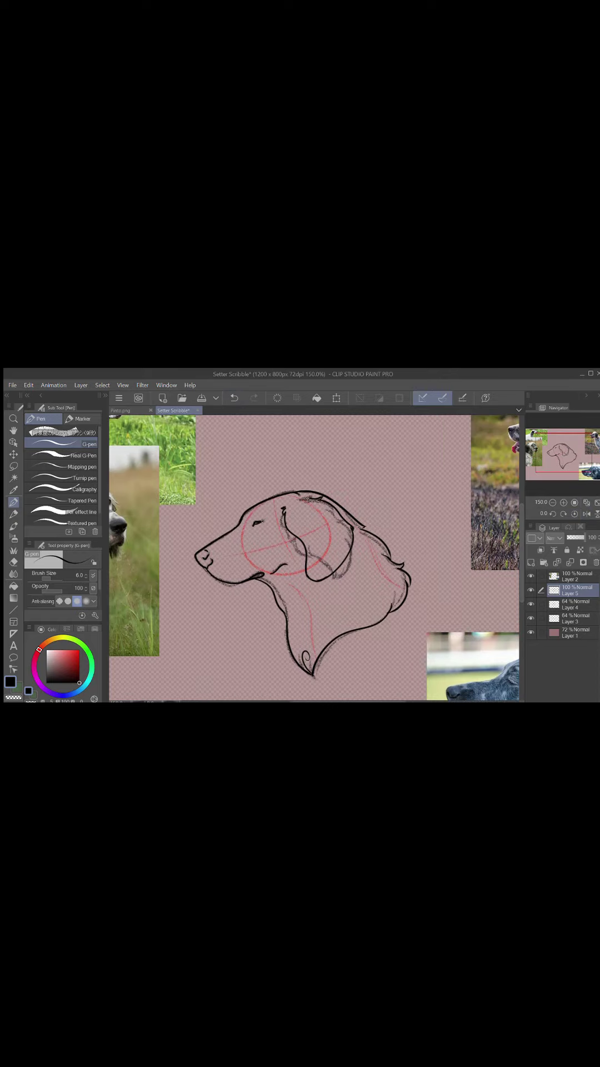
Hide the pencil sketch while erasing the inked back of the head and nape, and show the sketch again
click(240, 403)
click(254, 398)
click(531, 605)
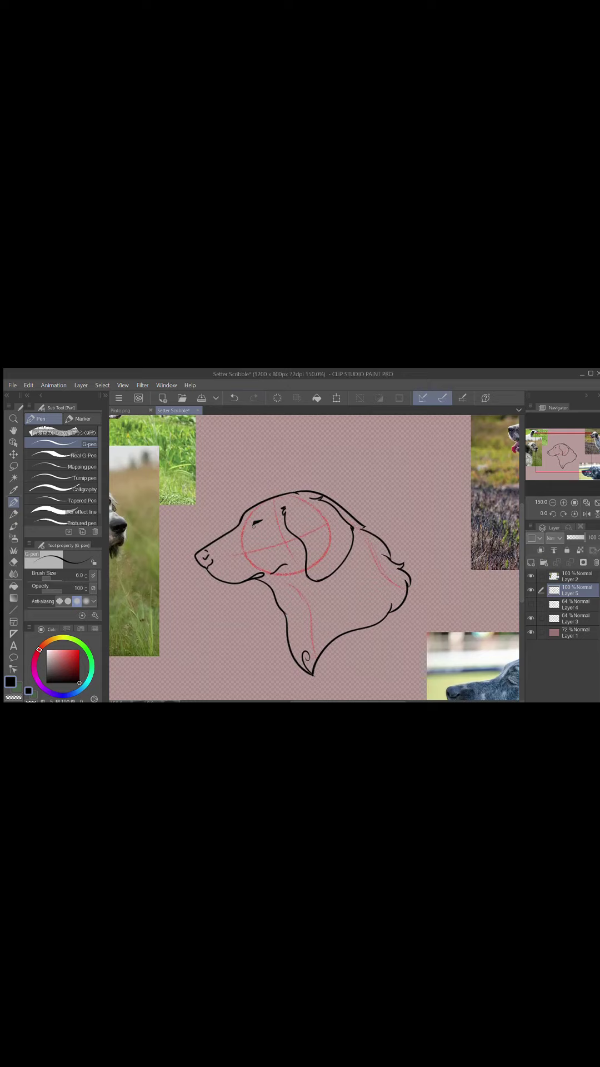
click(14, 562)
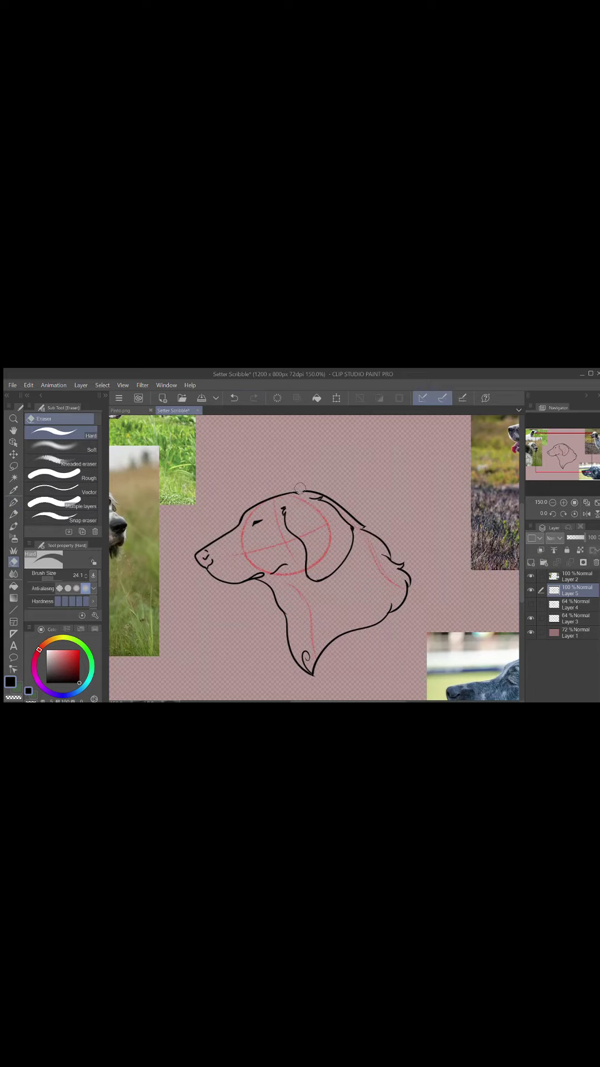
mouse_move(304, 490)
mouse_down()
mouse_move(356, 517)
mouse_move(404, 572)
mouse_move(407, 592)
mouse_move(388, 616)
mouse_up()
click(531, 605)
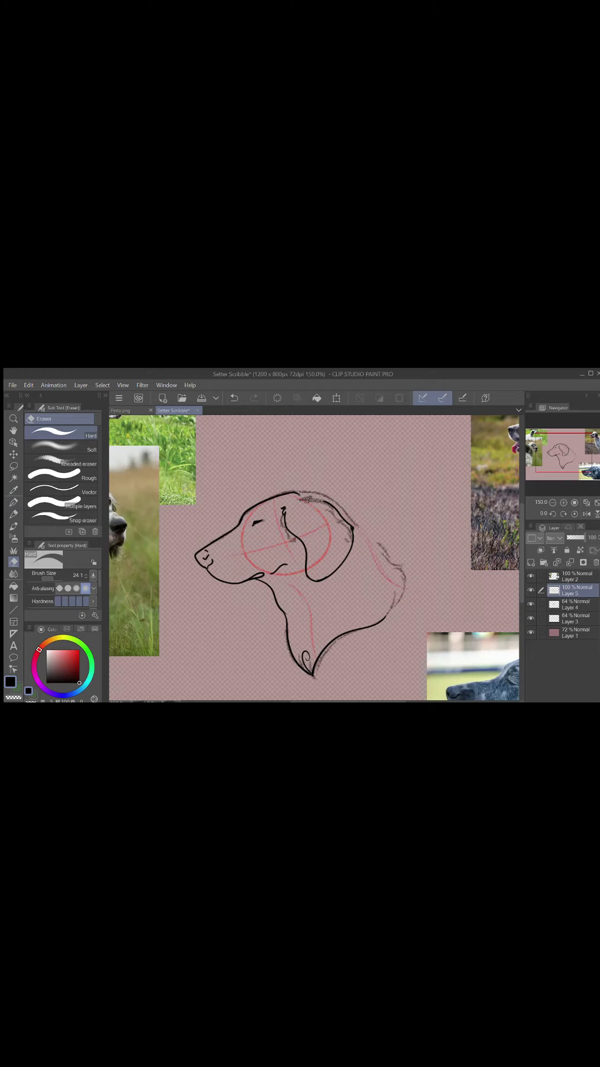
Add a new layer and re-ink the top of the head towards the ear
click(531, 562)
key(p)
click(587, 514)
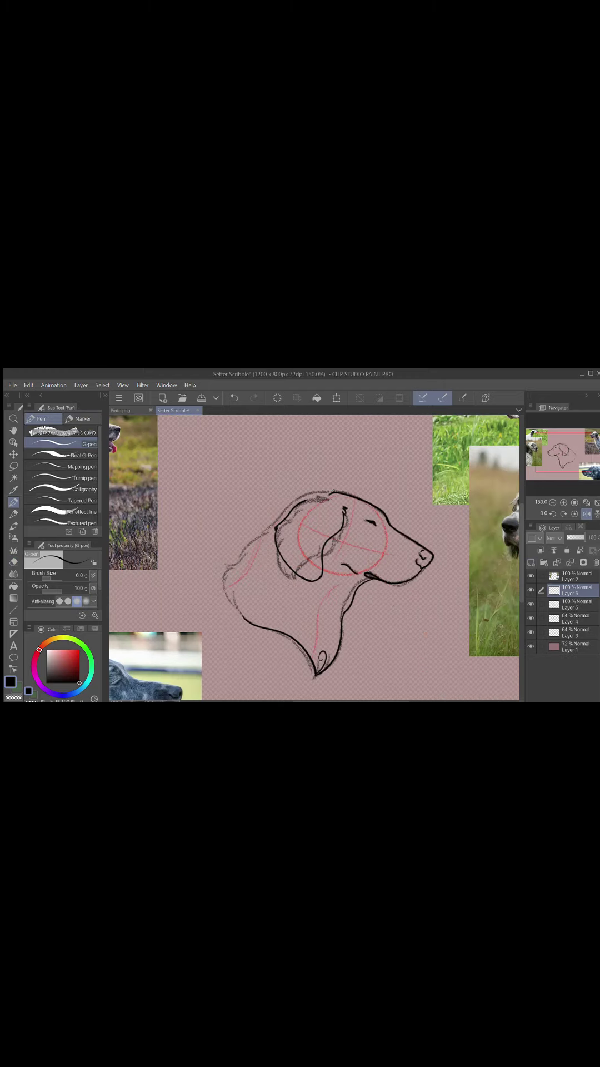
mouse_move(331, 492)
mouse_down()
mouse_move(296, 505)
mouse_move(329, 503)
mouse_move(321, 498)
mouse_move(328, 503)
mouse_up()
click(587, 514)
click(234, 398)
click(235, 398)
click(235, 398)
click(234, 398)
Re-ink the nape from the ear to the back of the neck with smaller fur tufts
click(587, 514)
mouse_move(276, 531)
mouse_down()
mouse_move(241, 553)
mouse_move(224, 578)
mouse_move(235, 607)
mouse_move(239, 611)
mouse_move(228, 576)
mouse_move(235, 606)
mouse_move(250, 623)
mouse_up()
click(235, 398)
click(235, 398)
click(234, 398)
click(587, 513)
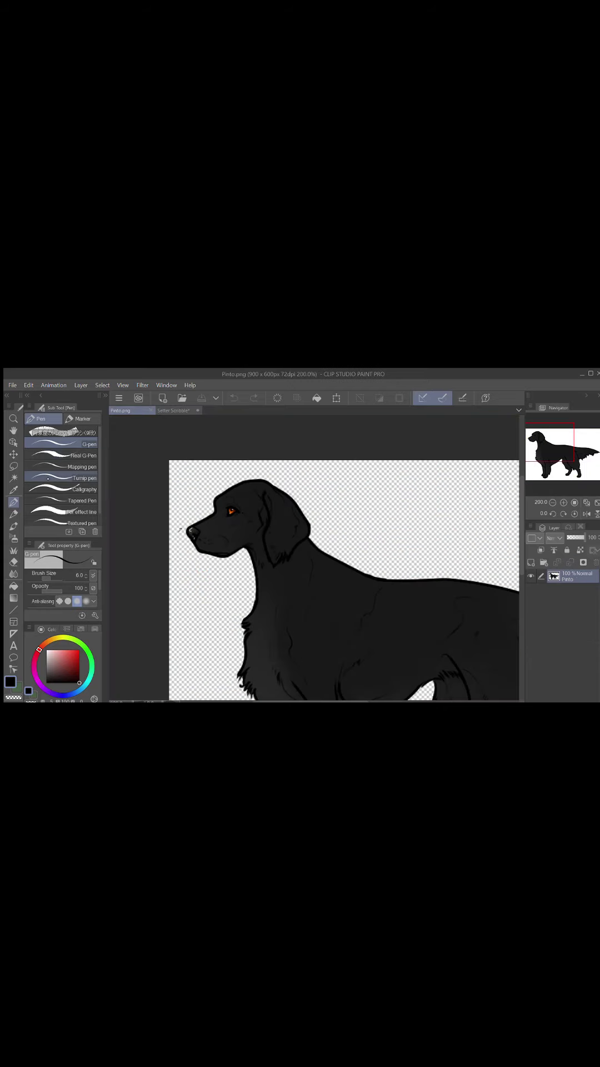
Copy the black dog's head and chest from Pinto.png with the Lasso into Setter Scribble and place it behind the bust's neck
click(14, 465)
click(172, 411)
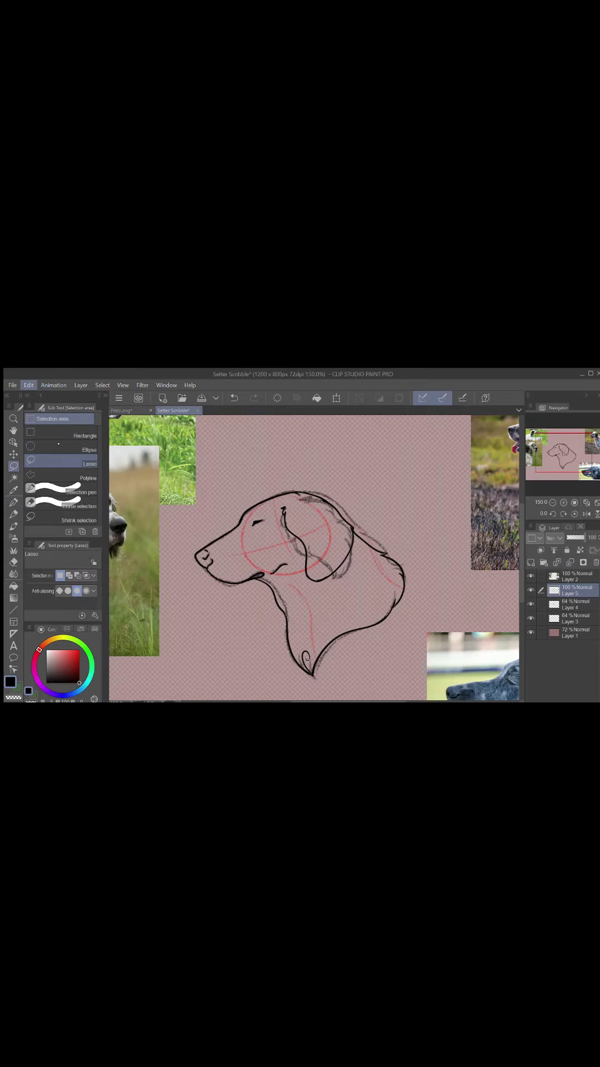
click(15, 455)
drag(154, 563, 492, 564)
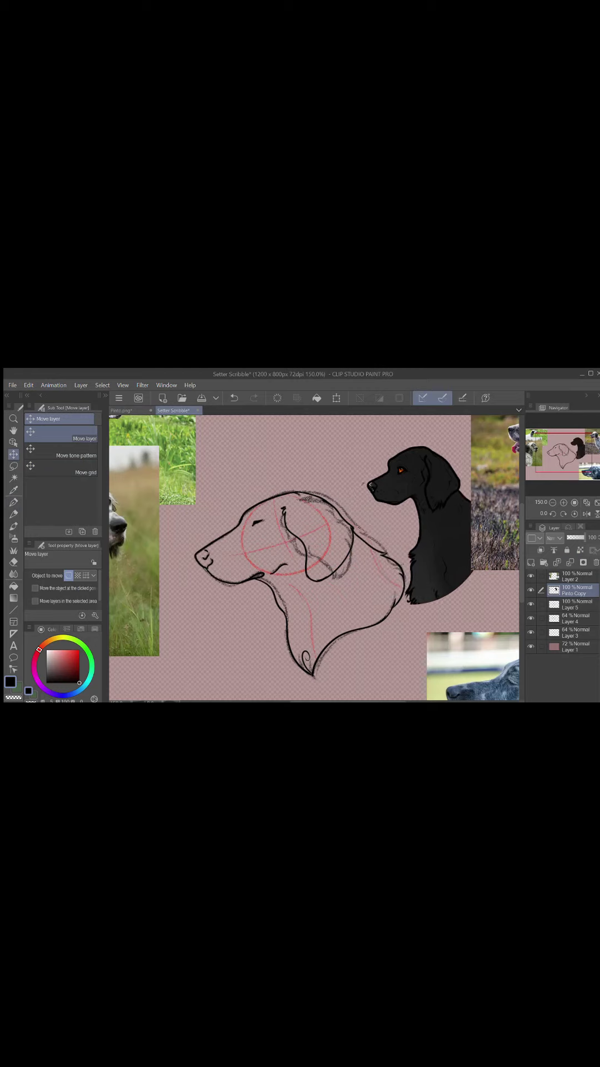
On a new layer beneath the sketches, paint along the inside of the bust's outline in the reference dog's near-black with the Darker pencil
right_click(443, 540)
click(575, 645)
click(531, 563)
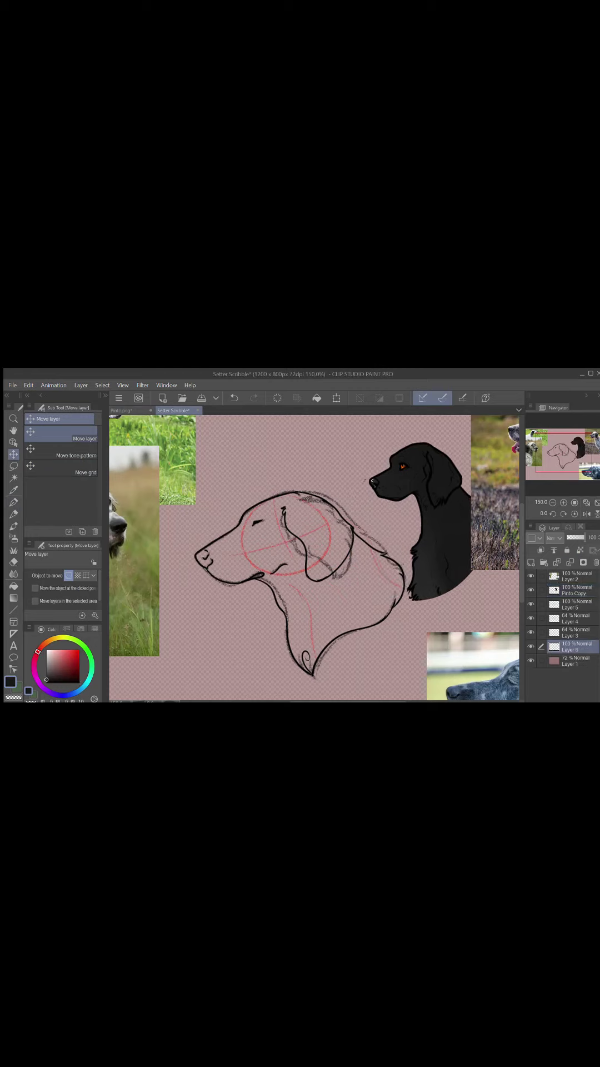
key(p)
click(73, 456)
click(52, 579)
mouse_move(262, 516)
mouse_down()
mouse_move(200, 557)
mouse_move(215, 572)
mouse_move(238, 579)
mouse_move(255, 574)
mouse_move(278, 589)
mouse_move(294, 654)
mouse_move(311, 672)
mouse_move(317, 657)
mouse_move(349, 628)
mouse_move(377, 620)
mouse_move(389, 595)
mouse_move(359, 627)
mouse_move(385, 617)
mouse_move(397, 578)
mouse_up()
key(bracketleft)
key(bracketleft)
key(bracketleft)
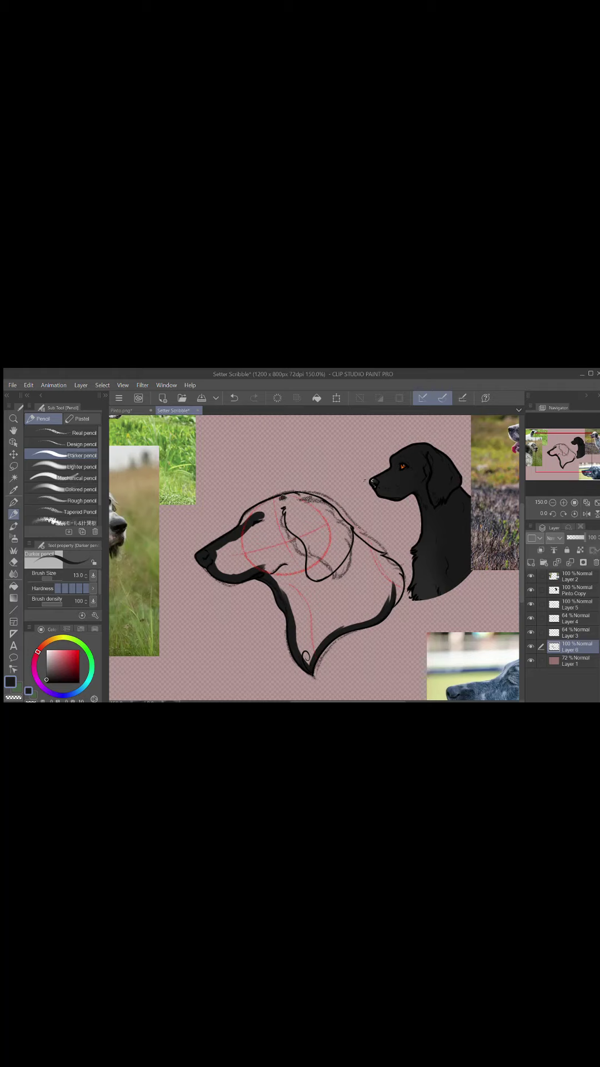
Fill the rest of the head, ear and neck with the near-black base color
mouse_move(282, 498)
mouse_down()
mouse_move(266, 508)
mouse_move(268, 500)
mouse_move(241, 523)
mouse_move(283, 497)
mouse_move(308, 502)
mouse_move(331, 495)
mouse_move(305, 502)
mouse_move(277, 531)
mouse_move(282, 544)
mouse_move(260, 545)
mouse_move(228, 573)
mouse_move(228, 594)
mouse_move(238, 608)
mouse_up()
click(587, 513)
drag(232, 594, 230, 568)
mouse_move(313, 516)
mouse_down()
mouse_move(281, 529)
mouse_move(233, 578)
mouse_move(251, 614)
mouse_move(307, 634)
mouse_move(331, 594)
mouse_move(415, 545)
mouse_move(333, 504)
mouse_move(290, 525)
mouse_move(256, 589)
mouse_move(318, 617)
mouse_move(399, 554)
mouse_move(288, 544)
mouse_move(318, 621)
mouse_move(375, 542)
mouse_move(294, 610)
mouse_move(322, 567)
mouse_move(298, 605)
mouse_up()
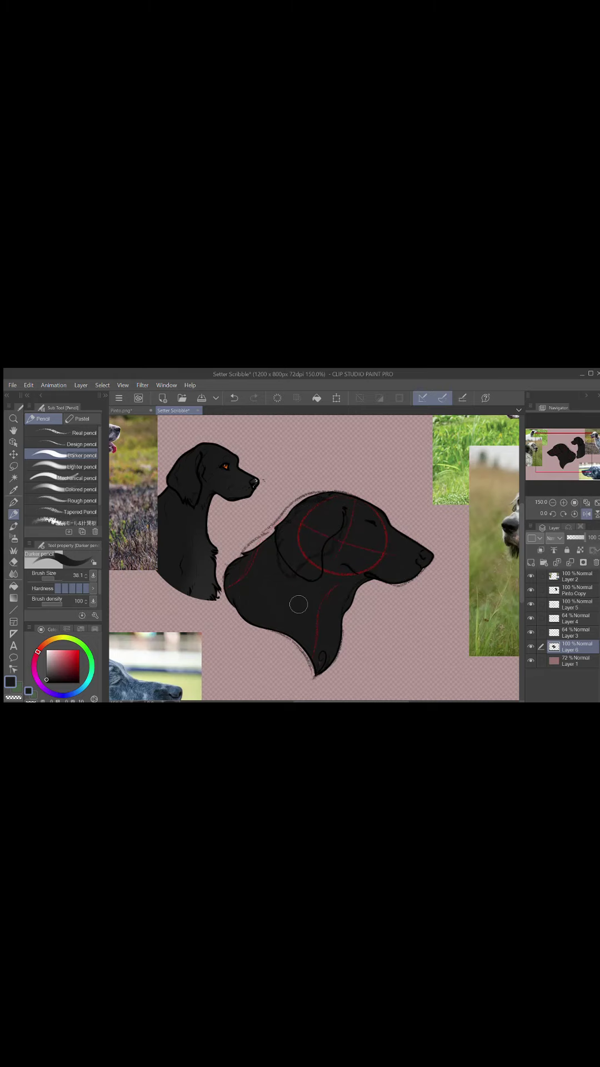
click(587, 514)
Try shading the nose in a slightly lighter dark tone on a new layer clipped to the black base
click(530, 563)
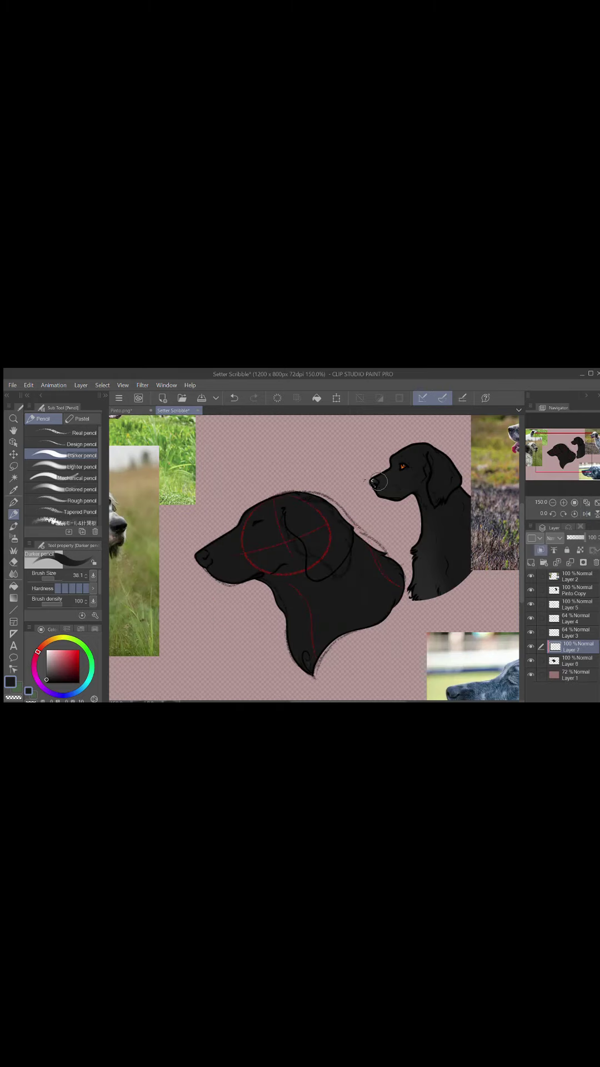
key(ctrl+plus)
key(bracketleft)
key(bracketleft)
key(bracketleft)
key(bracketleft)
alt+click(395, 453)
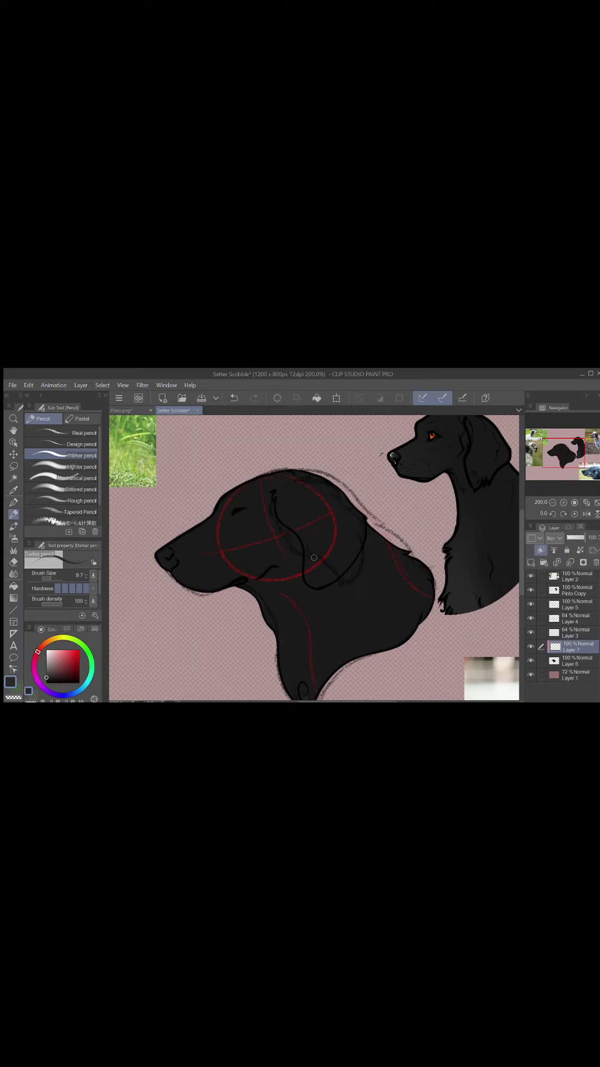
click(587, 514)
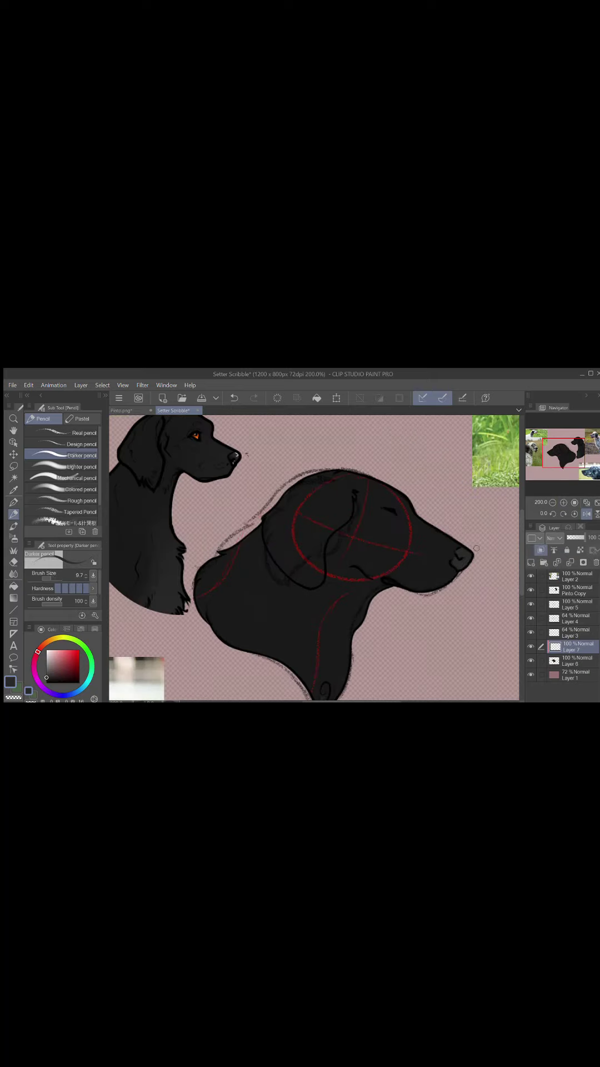
click(47, 671)
drag(462, 552, 469, 553)
click(587, 513)
click(234, 398)
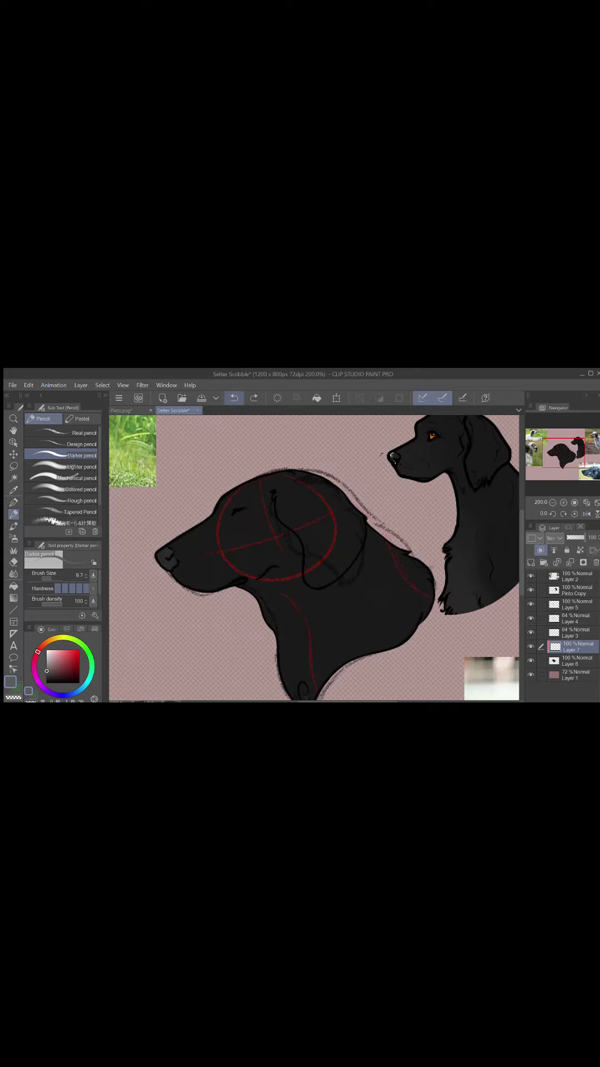
drag(159, 555, 170, 555)
click(79, 683)
click(14, 503)
click(571, 563)
Hide the black base layer and ink small whisker dots on the muzzle in the line-art layer
click(577, 605)
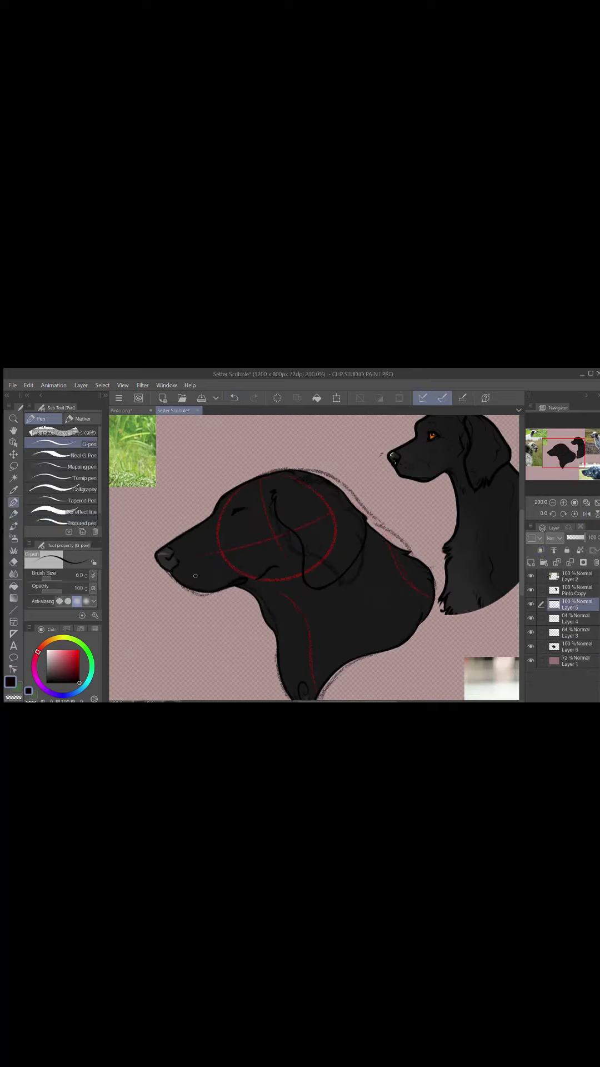
click(531, 648)
drag(193, 567, 197, 566)
mouse_move(200, 564)
mouse_down()
mouse_move(222, 557)
mouse_move(195, 562)
mouse_up()
click(204, 570)
click(209, 566)
click(213, 563)
click(234, 398)
click(234, 399)
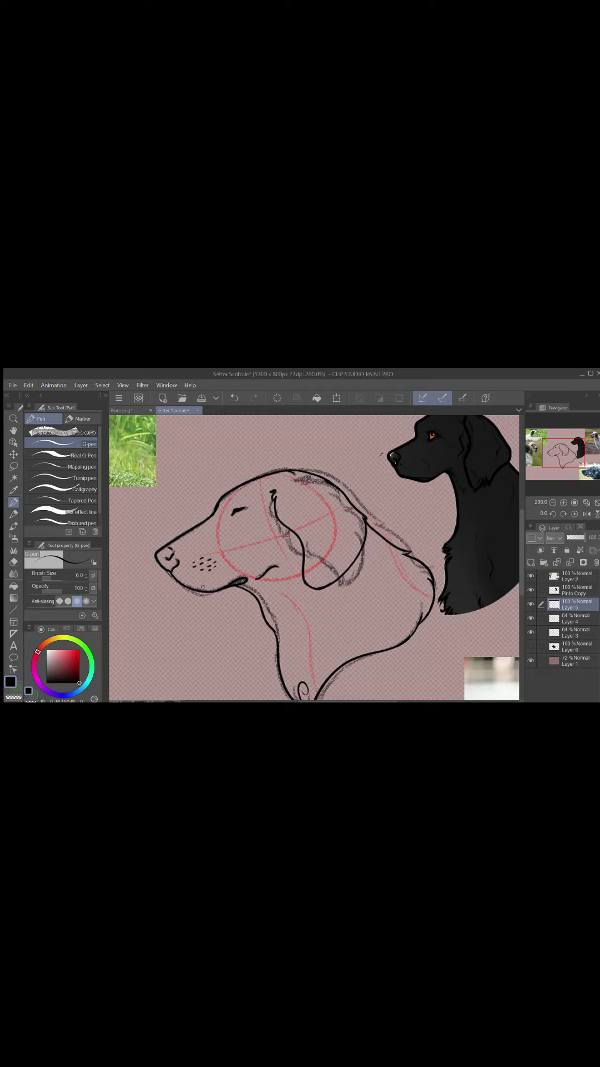
click(234, 398)
Try inking brow strokes just above the eye
mouse_move(233, 505)
mouse_down()
mouse_move(241, 497)
mouse_move(247, 501)
mouse_up()
mouse_move(243, 499)
mouse_down()
mouse_move(254, 507)
mouse_move(239, 503)
mouse_move(253, 503)
mouse_up()
click(235, 398)
click(235, 398)
click(235, 398)
click(235, 398)
Ink a crease beneath the eye and a curved brow mark above it
click(553, 514)
click(553, 514)
mouse_move(223, 547)
mouse_down()
mouse_move(237, 542)
mouse_move(219, 551)
mouse_move(250, 514)
mouse_up()
click(239, 400)
click(240, 401)
click(235, 399)
click(234, 398)
click(574, 514)
click(235, 399)
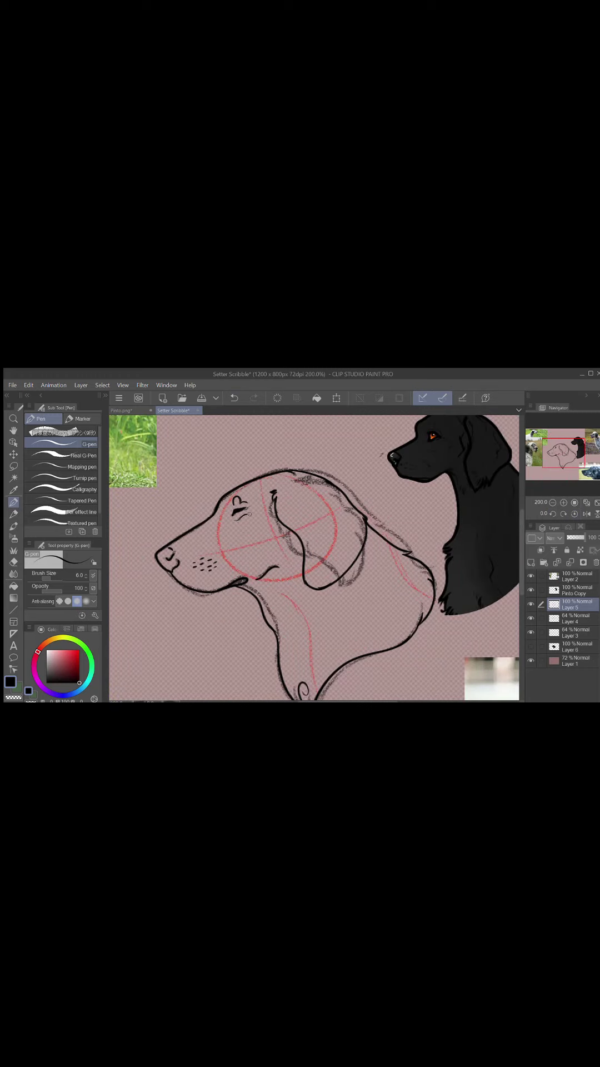
Ink a few short fur strokes inside the lower tip of the dog's ear, checking the line art in mirrored view
click(587, 514)
drag(329, 550, 335, 559)
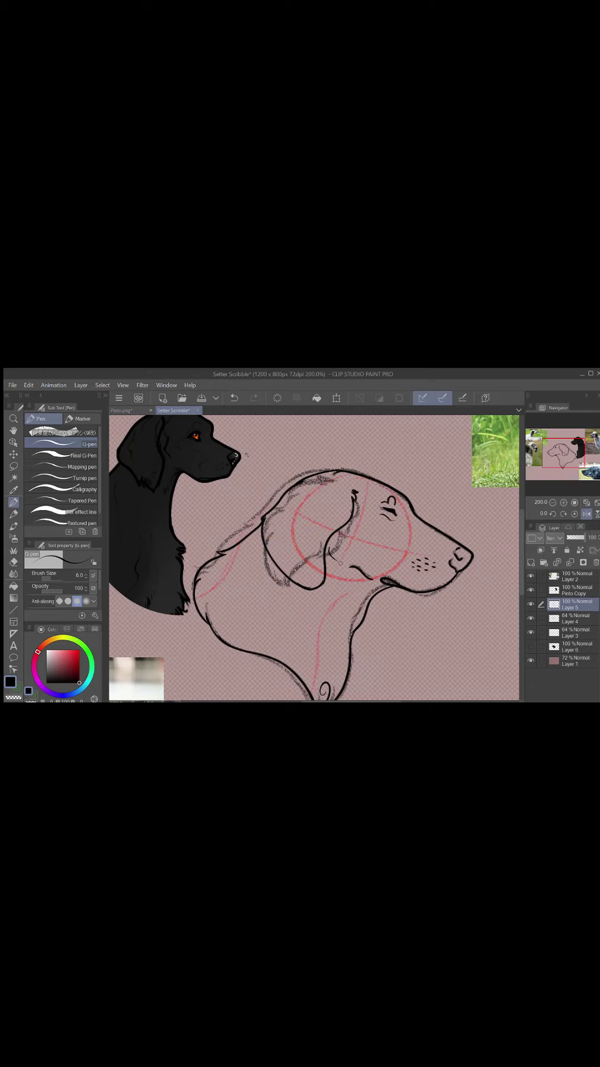
key(h)
drag(568, 453, 566, 456)
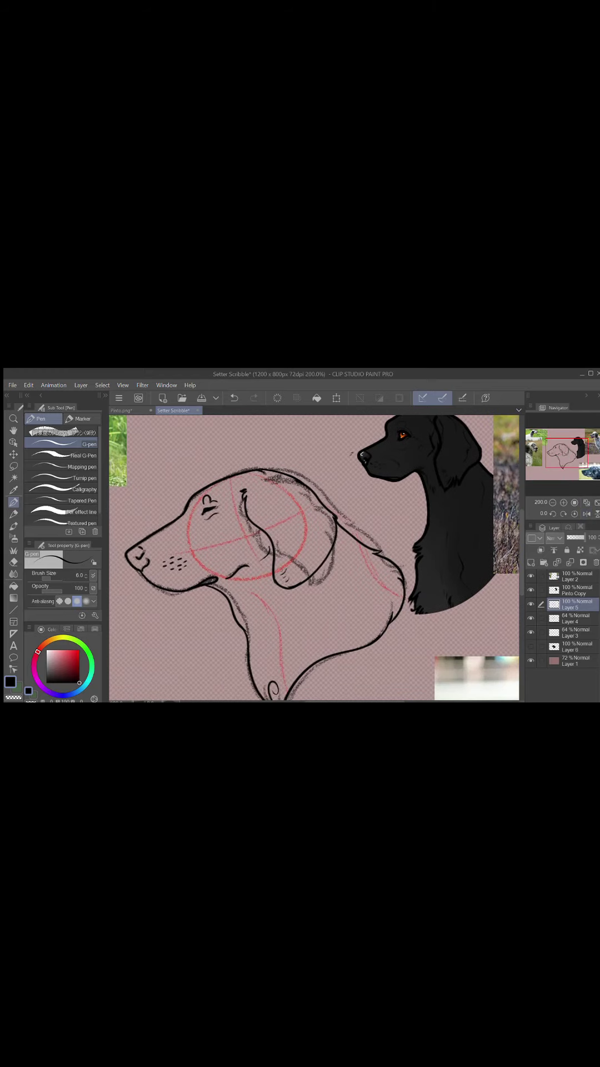
key(h)
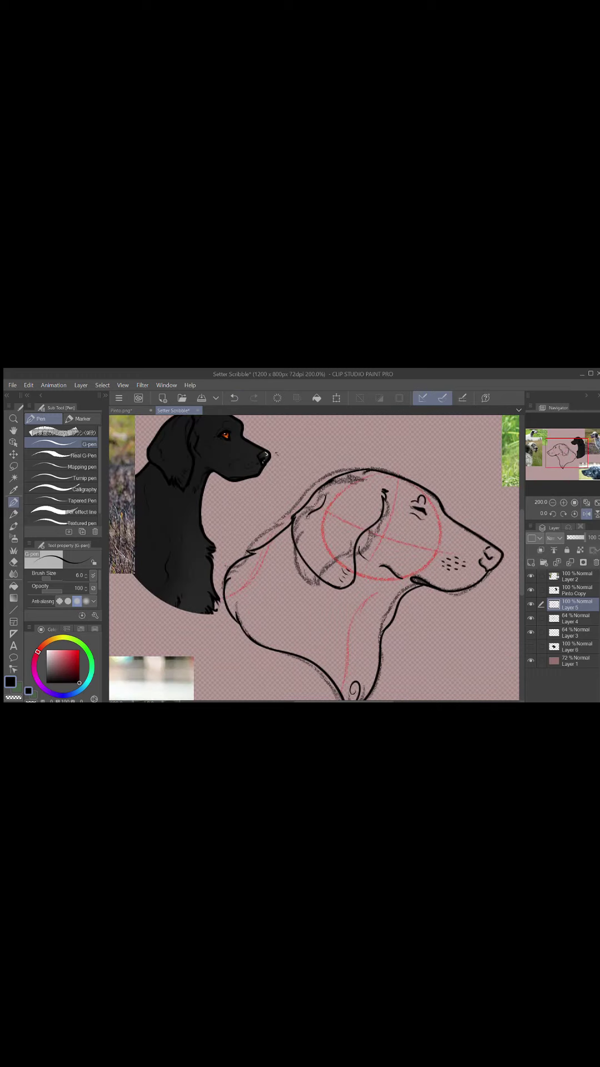
click(587, 514)
click(553, 503)
click(553, 503)
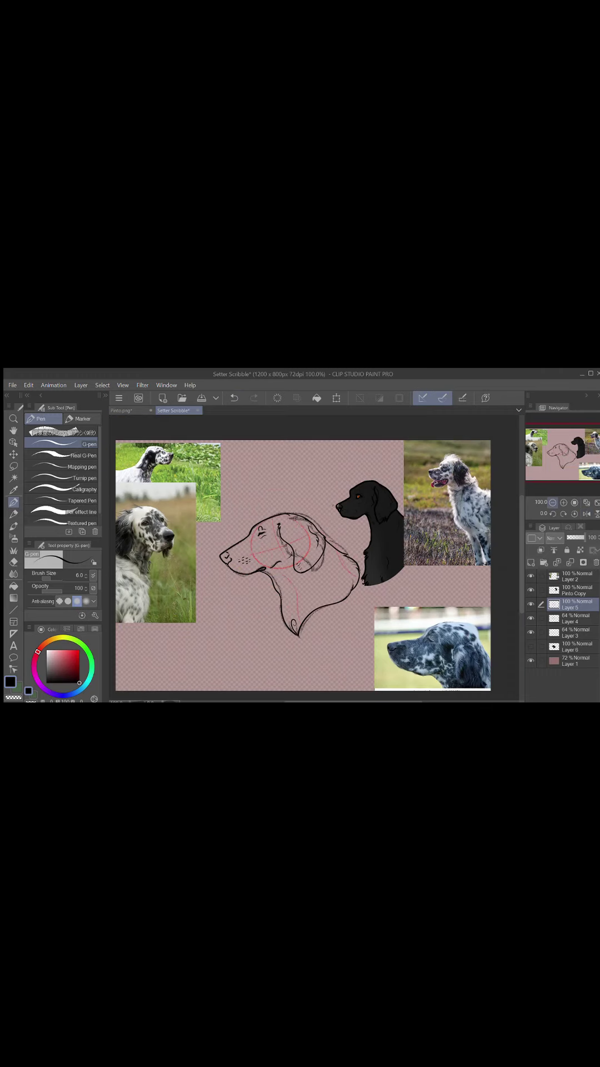